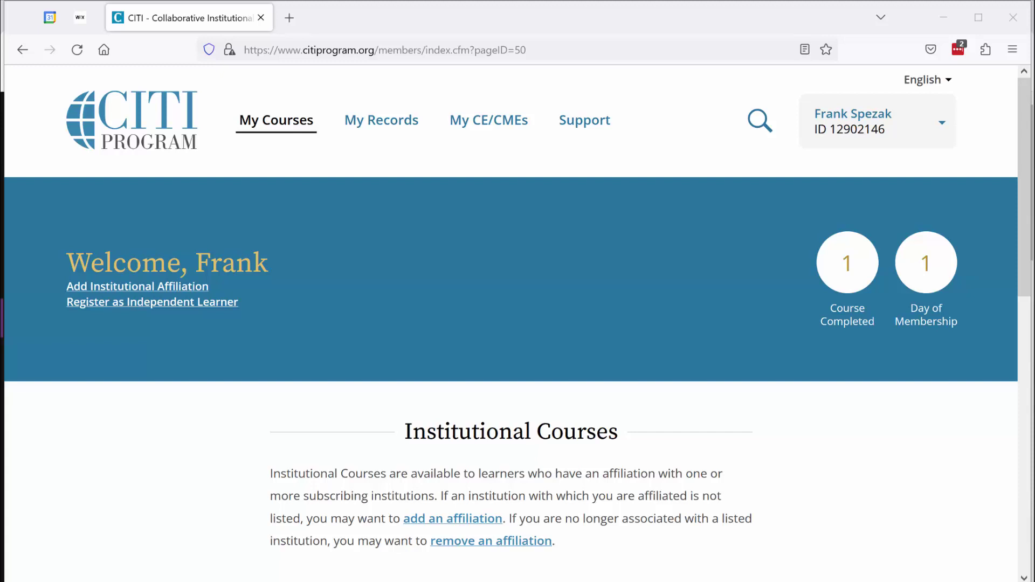
# - From My Records, open the Basic Course's Completion Report PDF via View-Print-Share
pyautogui.click(380, 120)
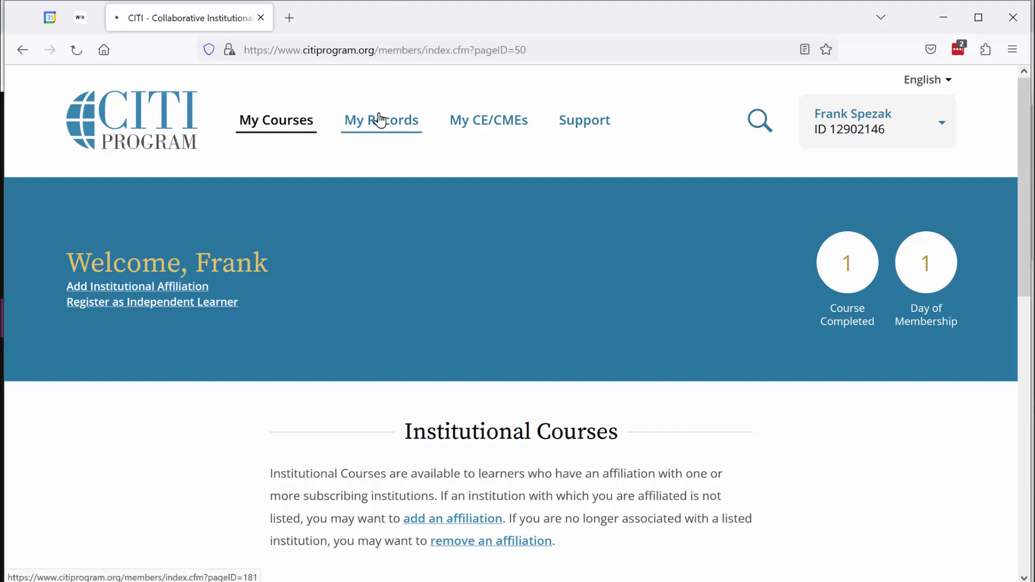
pyautogui.scroll(-4, 380, 124)
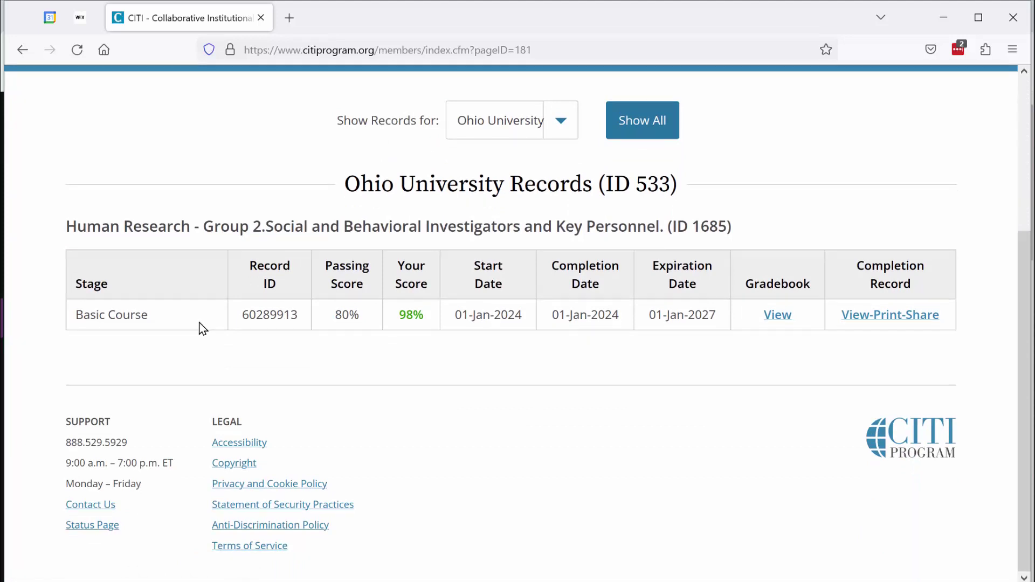
pyautogui.click(865, 319)
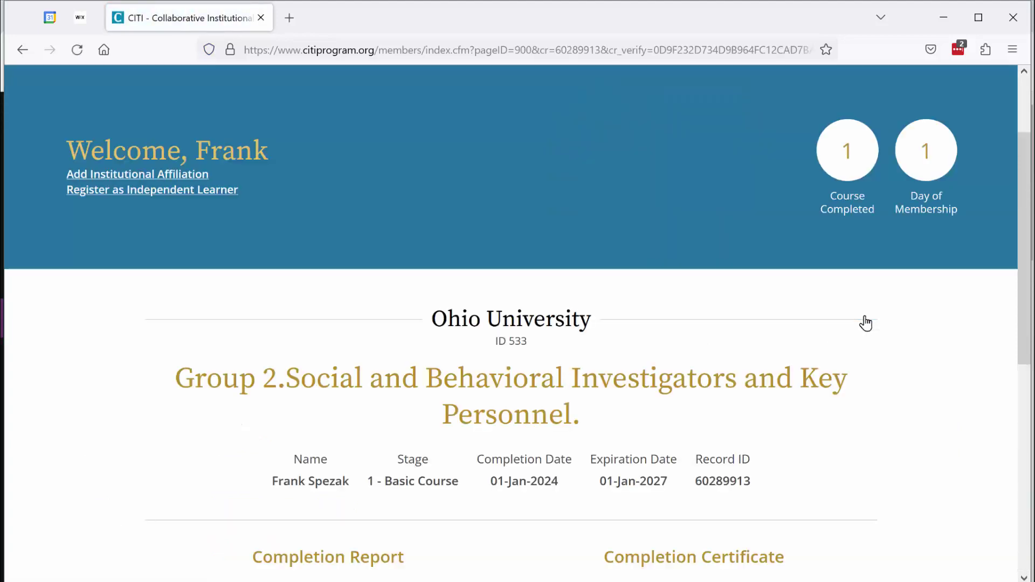
pyautogui.scroll(-6, 876, 329)
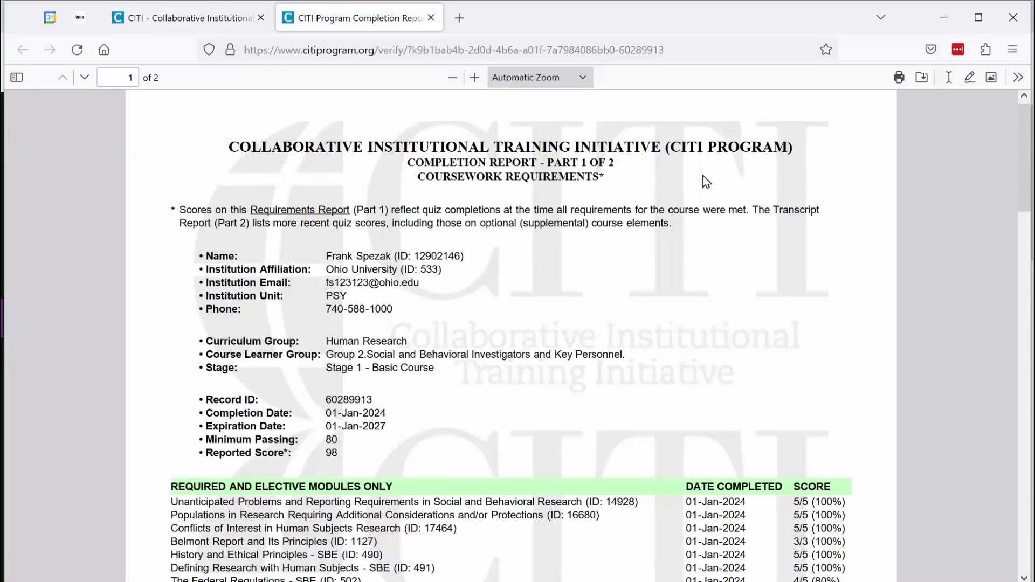
# - Save a copy of the completion report PDF under its default file name
pyautogui.click(922, 80)
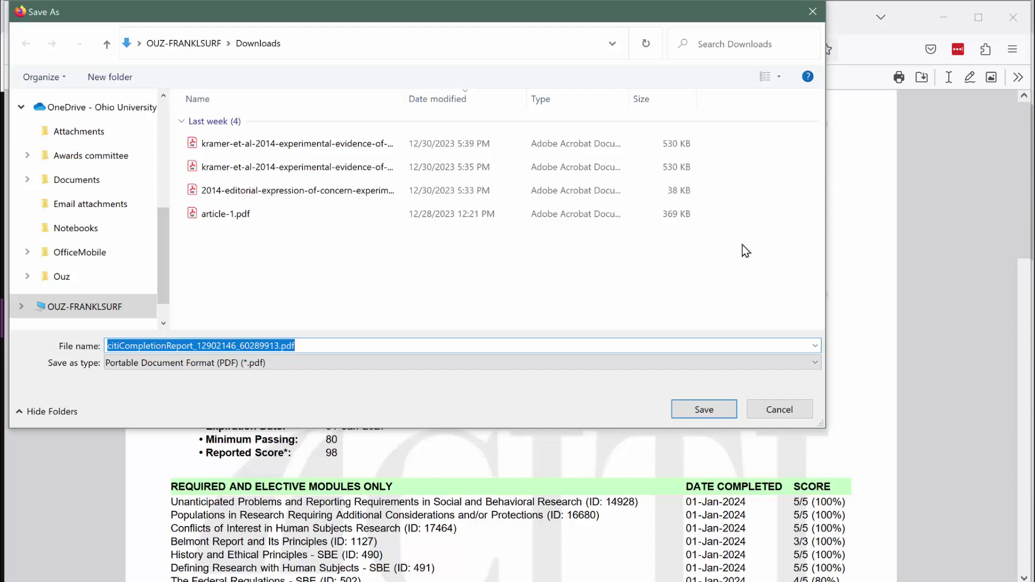
pyautogui.press('Return')
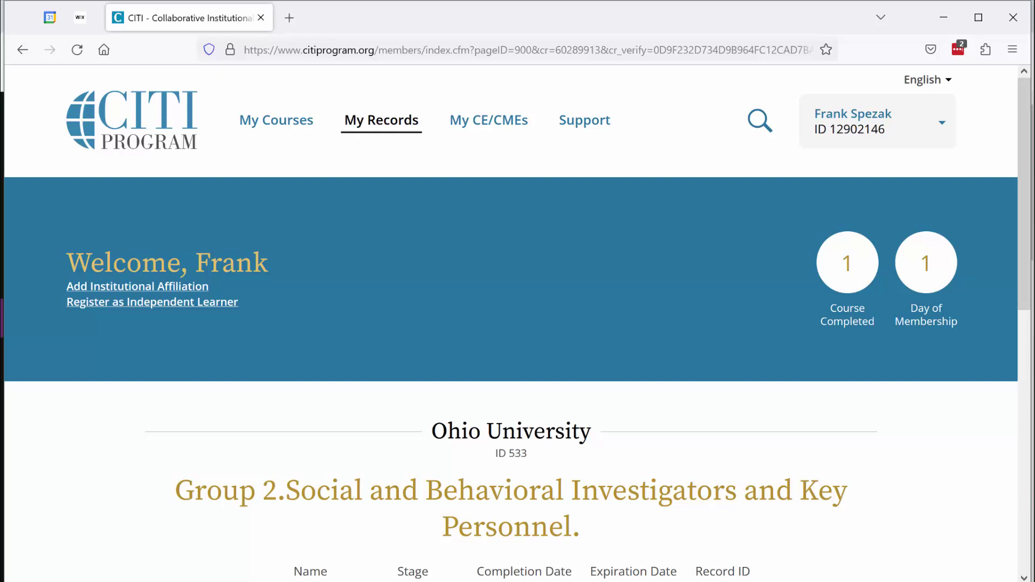
# - Log out of the CITI account from the account menu
pyautogui.click(940, 128)
pyautogui.click(836, 225)
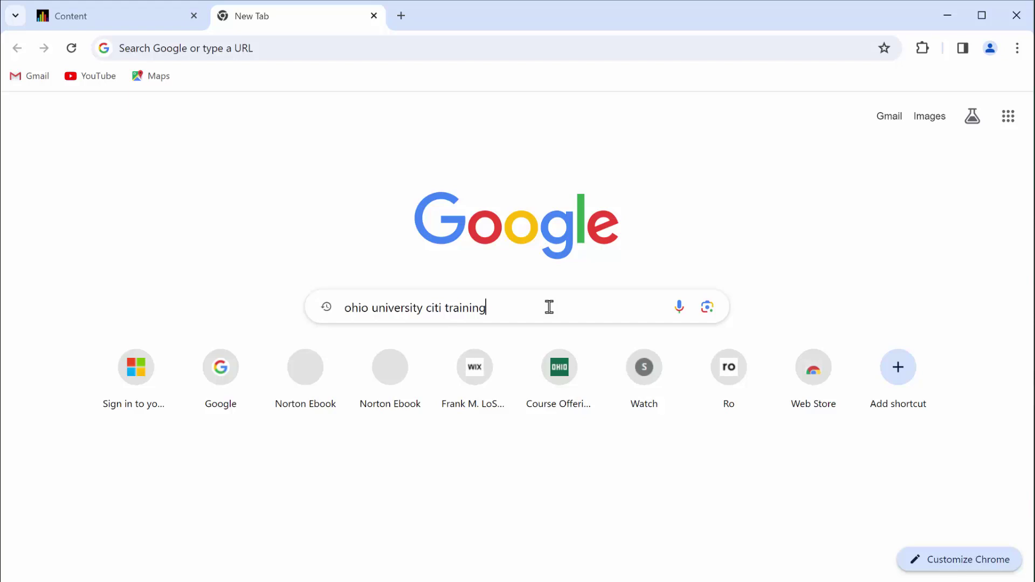
# - Search 'ohio university citi training' and follow Ohio University's Training page link to CITI
pyautogui.press('Return')
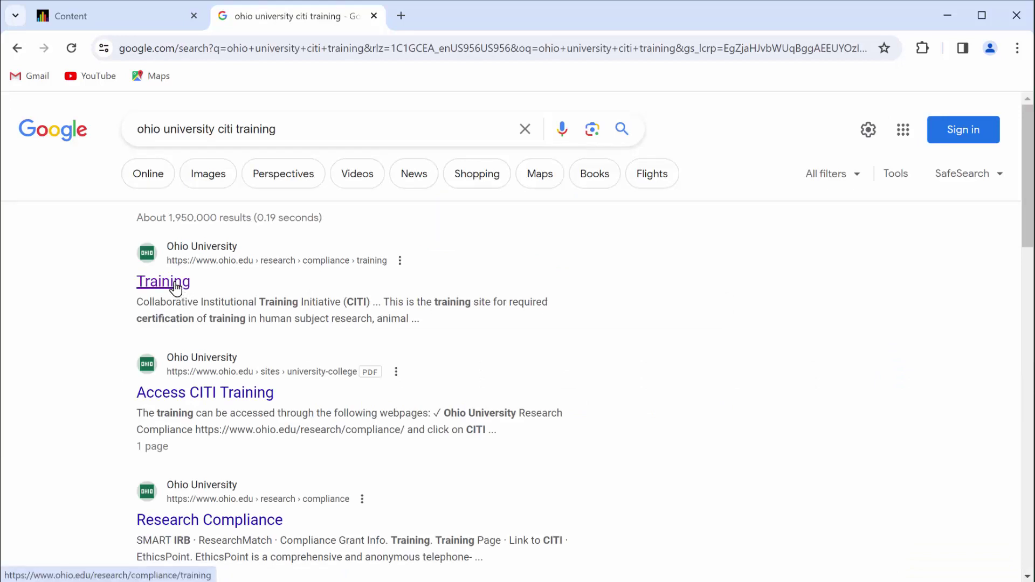
pyautogui.click(175, 288)
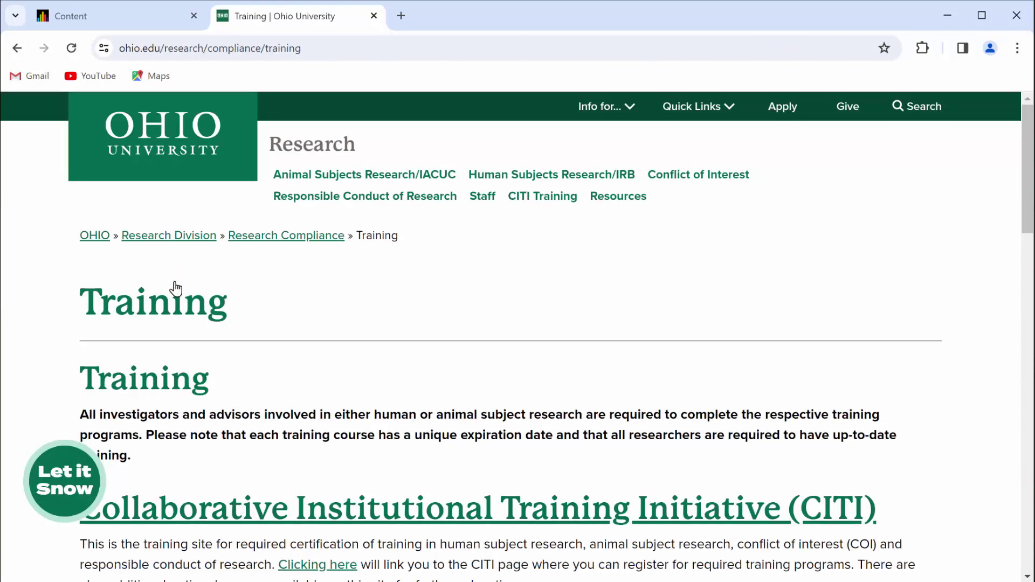
pyautogui.scroll(-3, 176, 288)
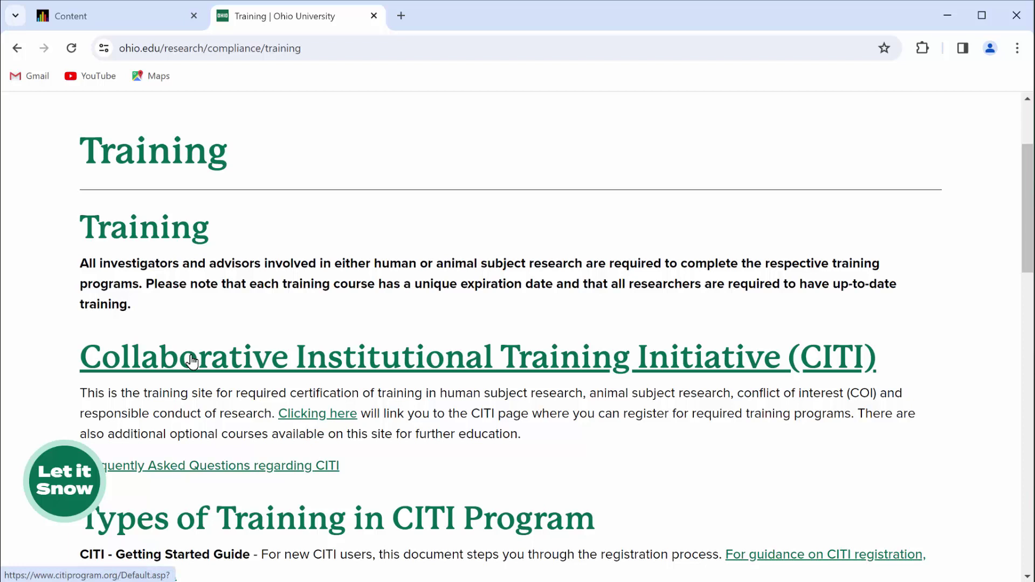
pyautogui.click(192, 361)
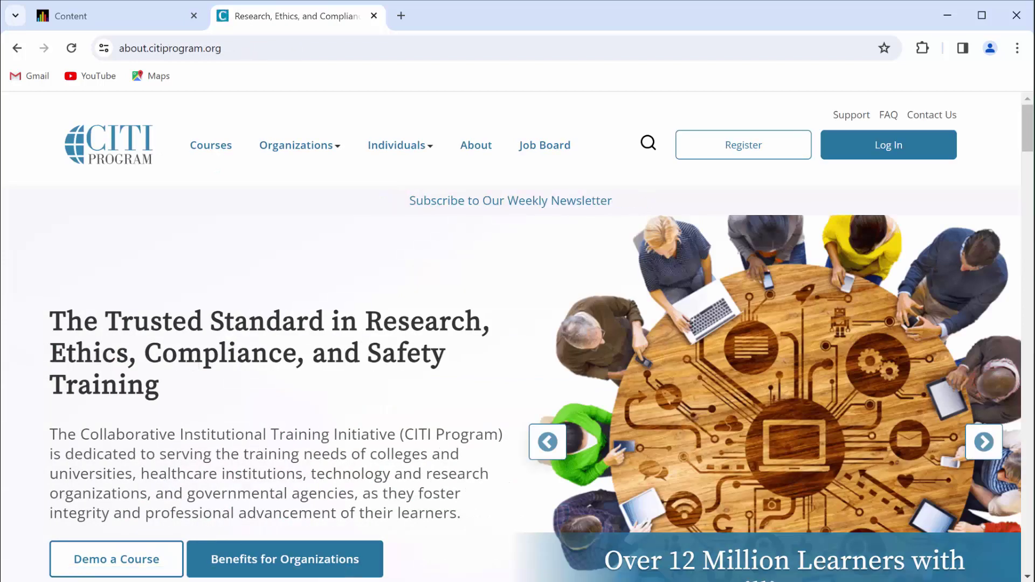
# - Start a new learner registration through an organization affiliation
pyautogui.click(720, 147)
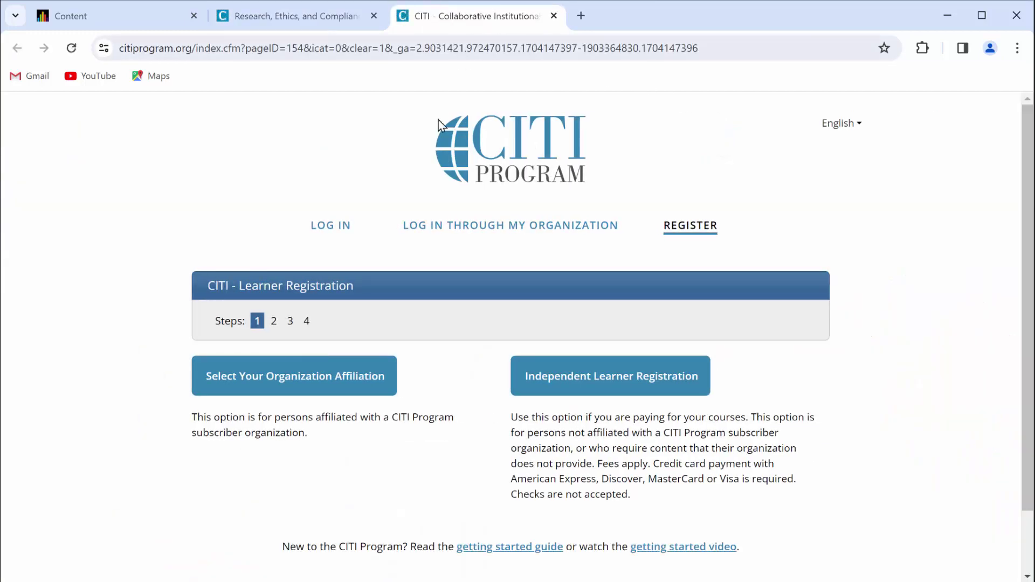
pyautogui.click(302, 380)
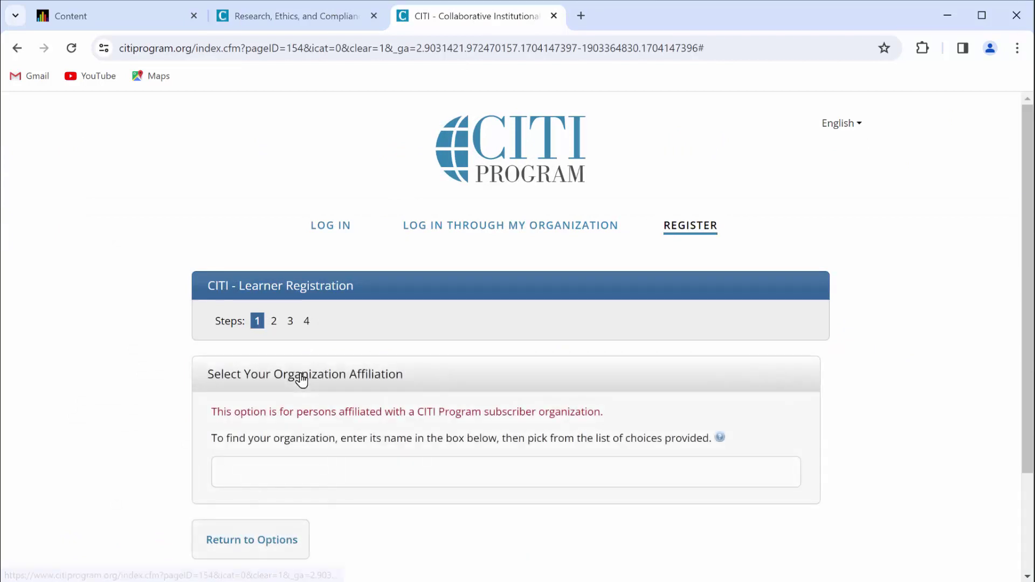
pyautogui.scroll(-1, 296, 386)
# - Choose Ohio University as the organization and tick the terms and affiliation checkboxes
pyautogui.click(290, 394)
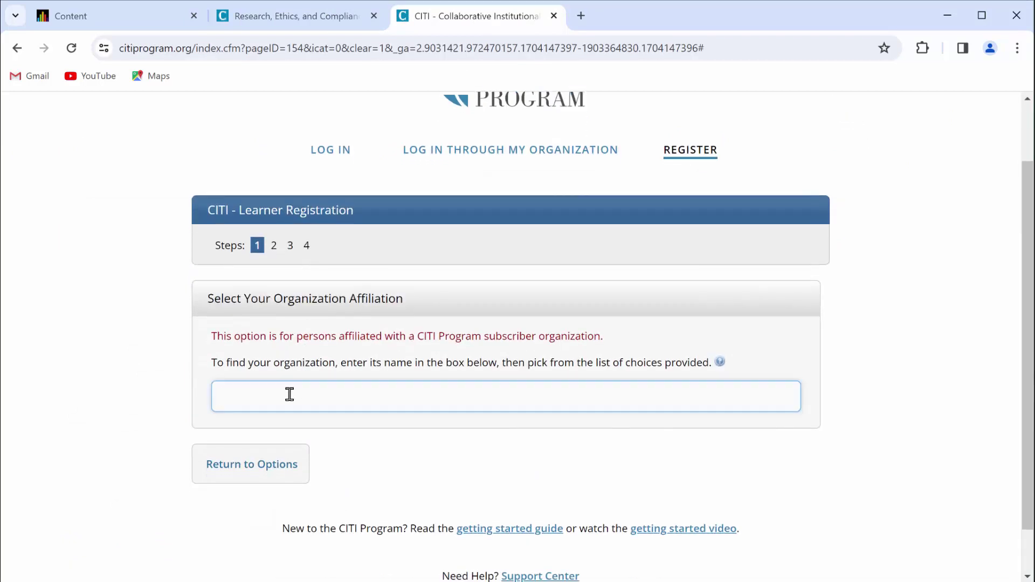
pyautogui.write('ohio')
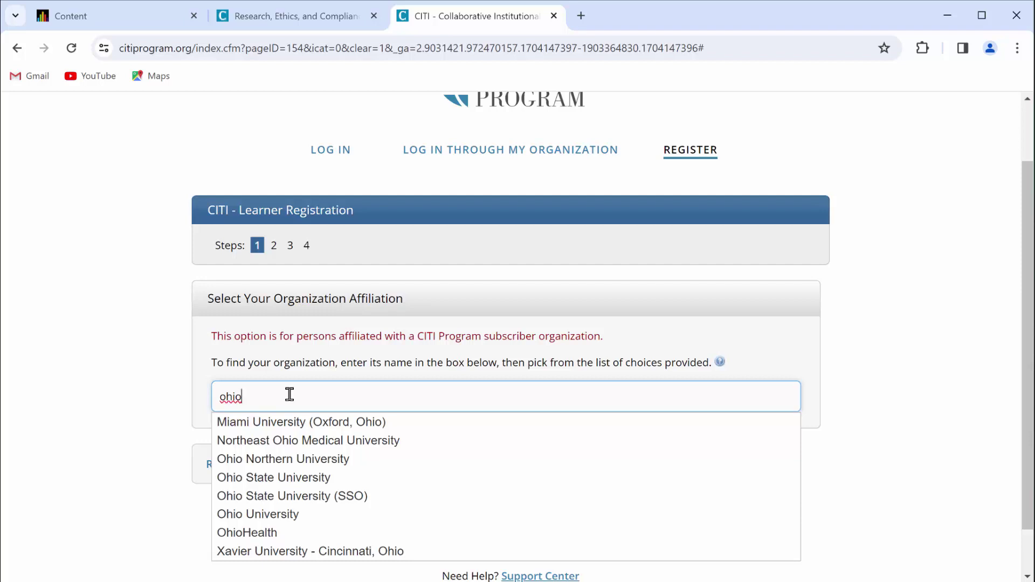
pyautogui.click(269, 515)
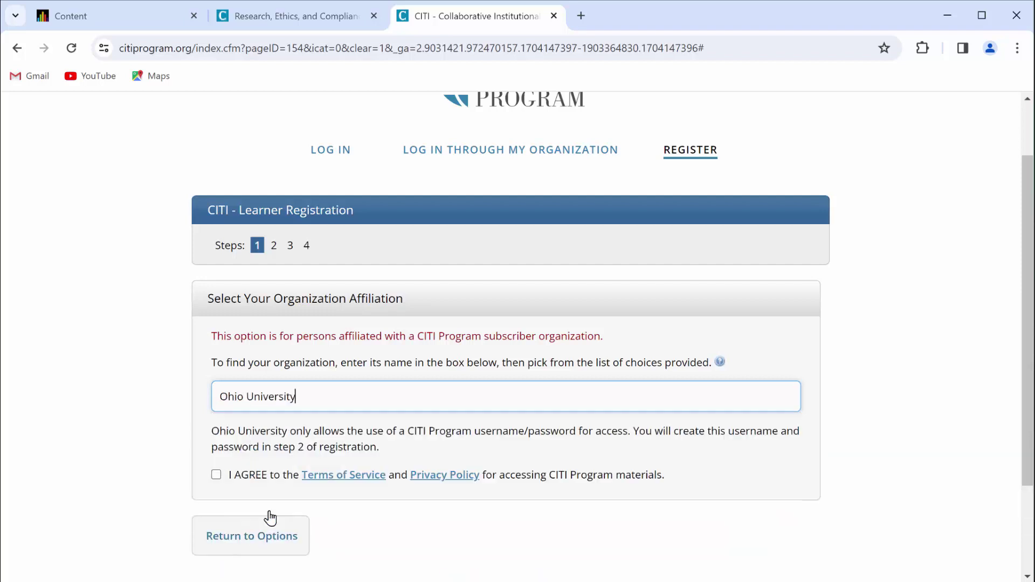
pyautogui.click(217, 476)
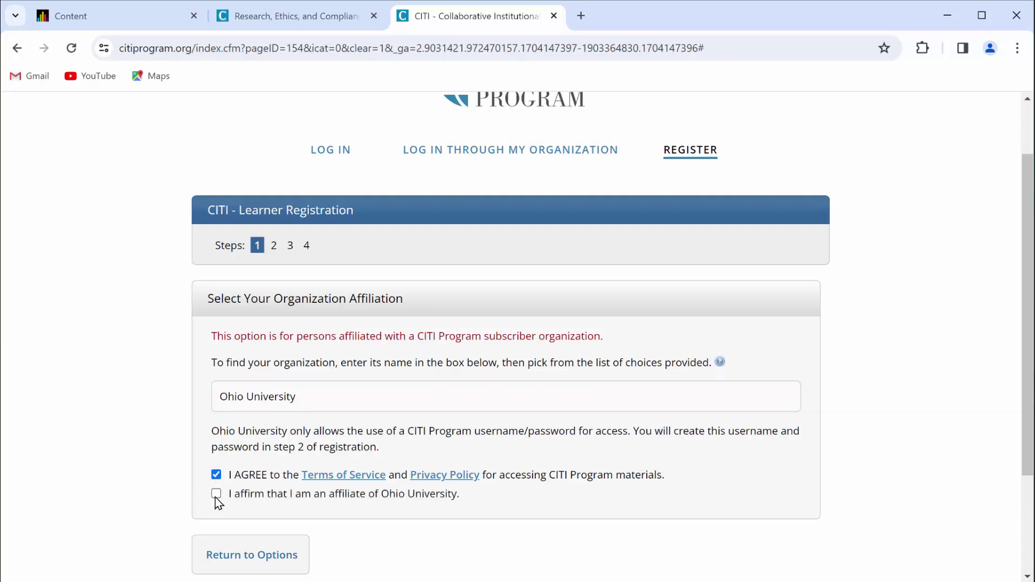
pyautogui.click(215, 494)
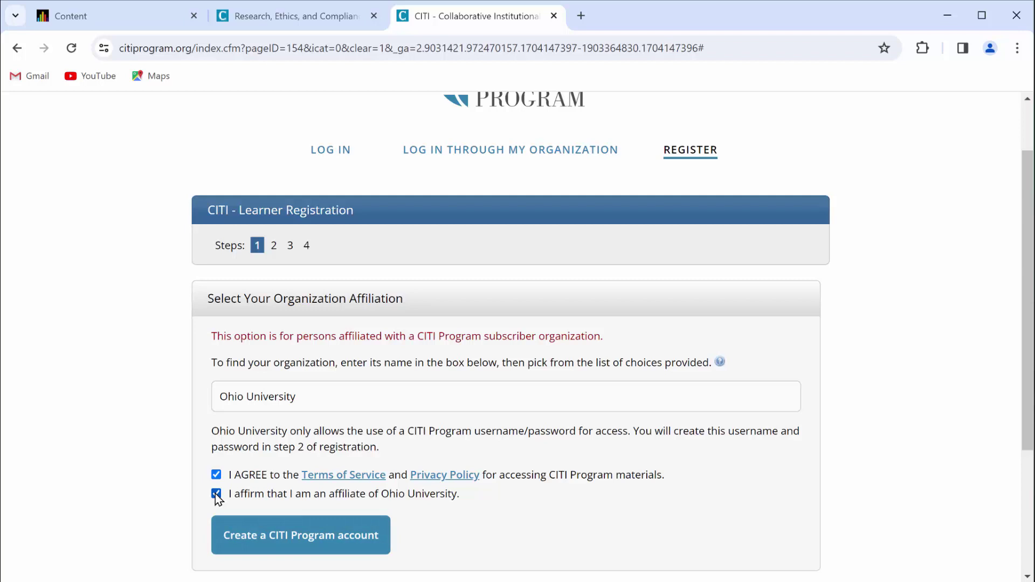
# - Fill in the learner's first name, last name and email address, then continue to step 3
pyautogui.click(241, 536)
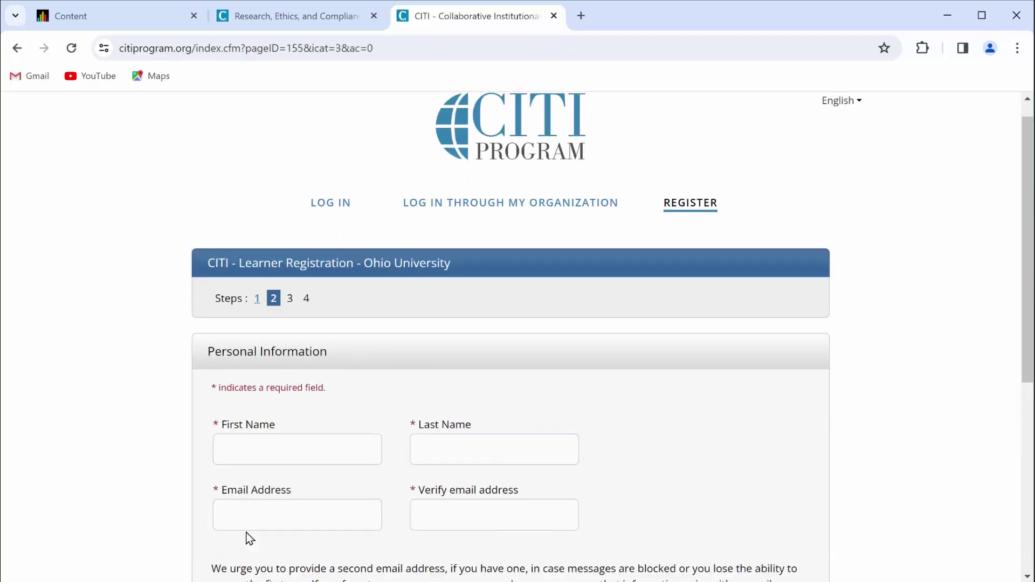
pyautogui.scroll(-4, 250, 538)
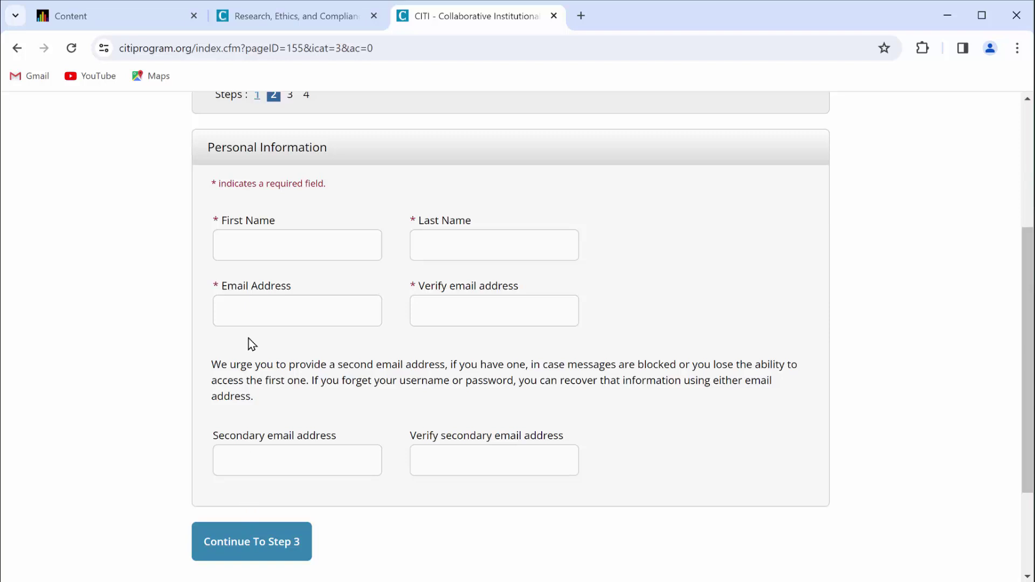
pyautogui.click(272, 245)
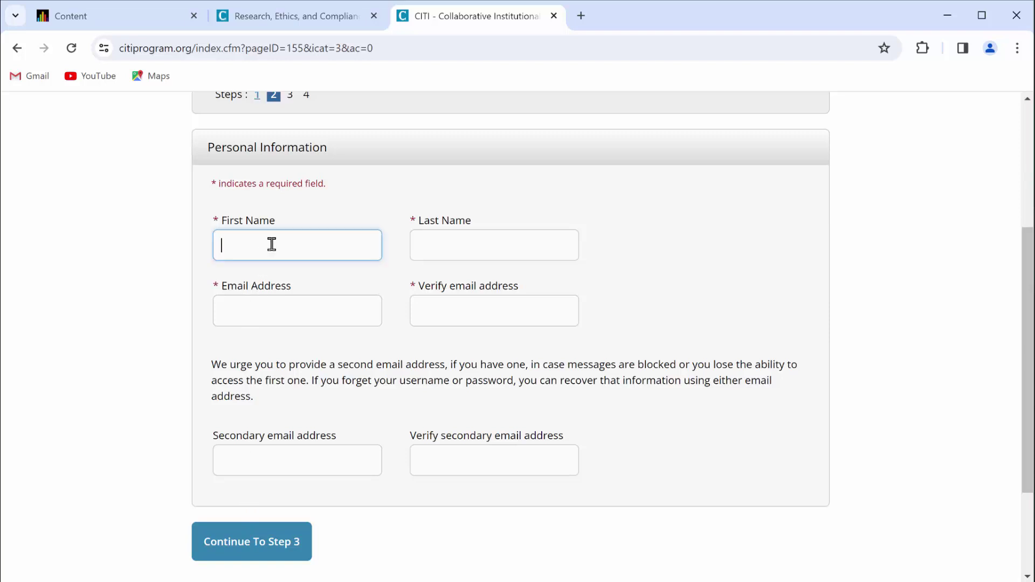
pyautogui.press('Tab')
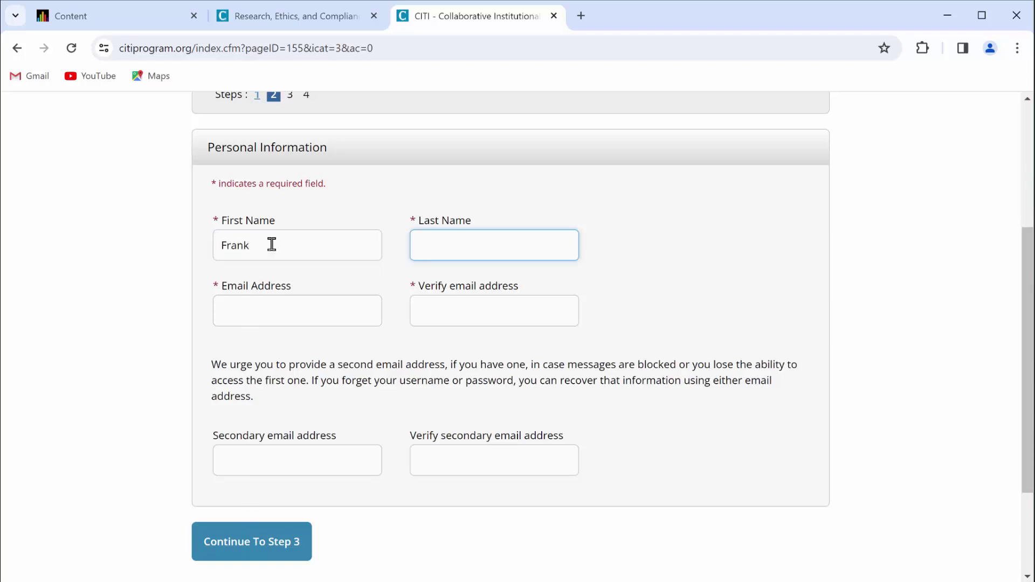
pyautogui.press('Tab')
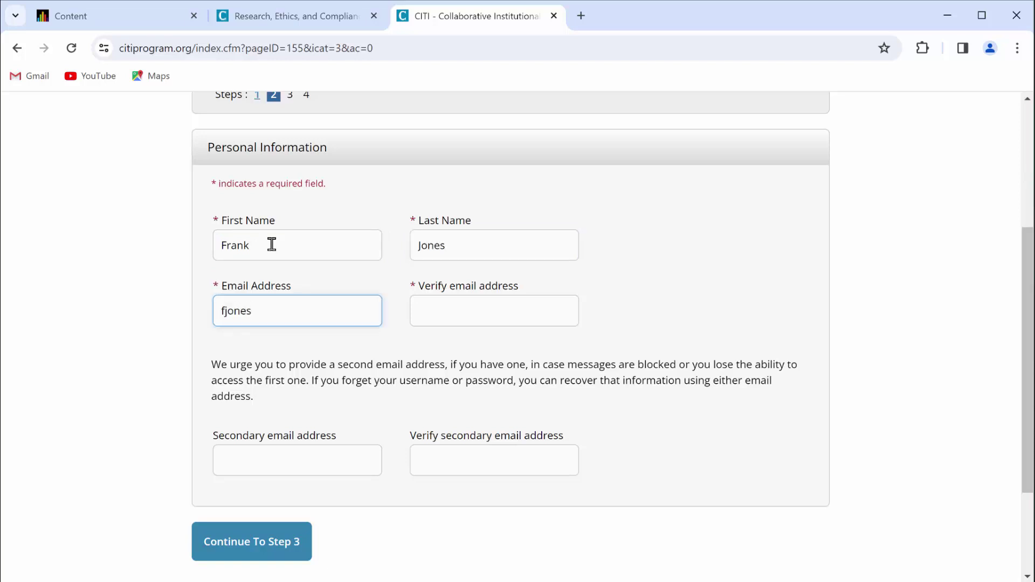
pyautogui.press('Tab')
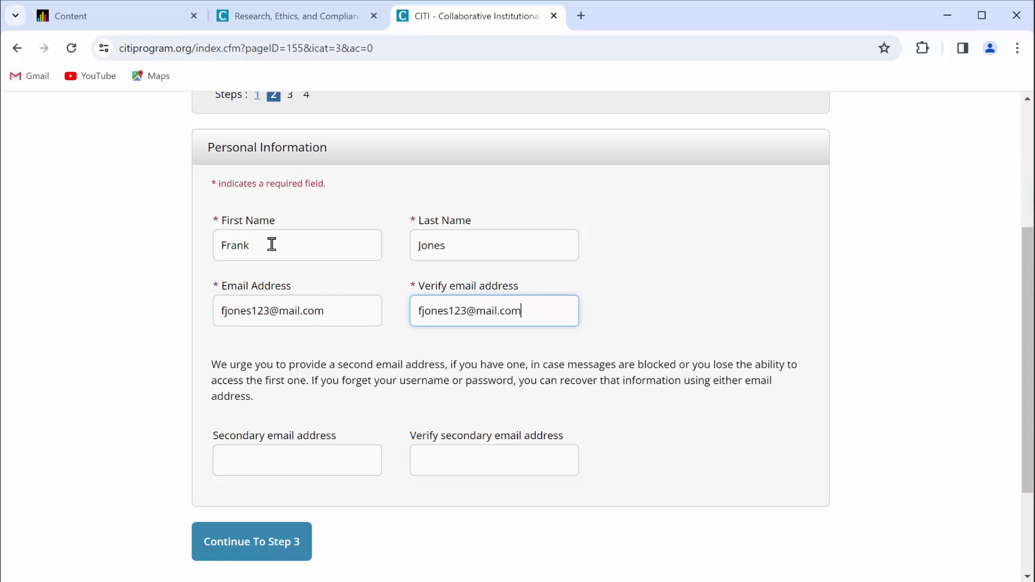
pyautogui.click(277, 541)
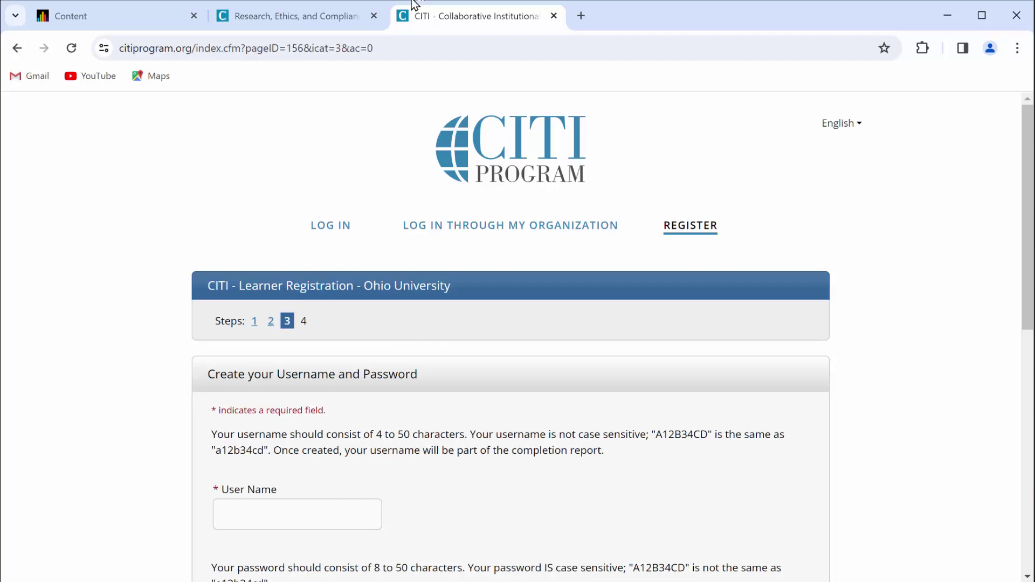
# - Enter a username and type the account password twice
pyautogui.scroll(-4, 370, 155)
pyautogui.scroll(-2, 370, 155)
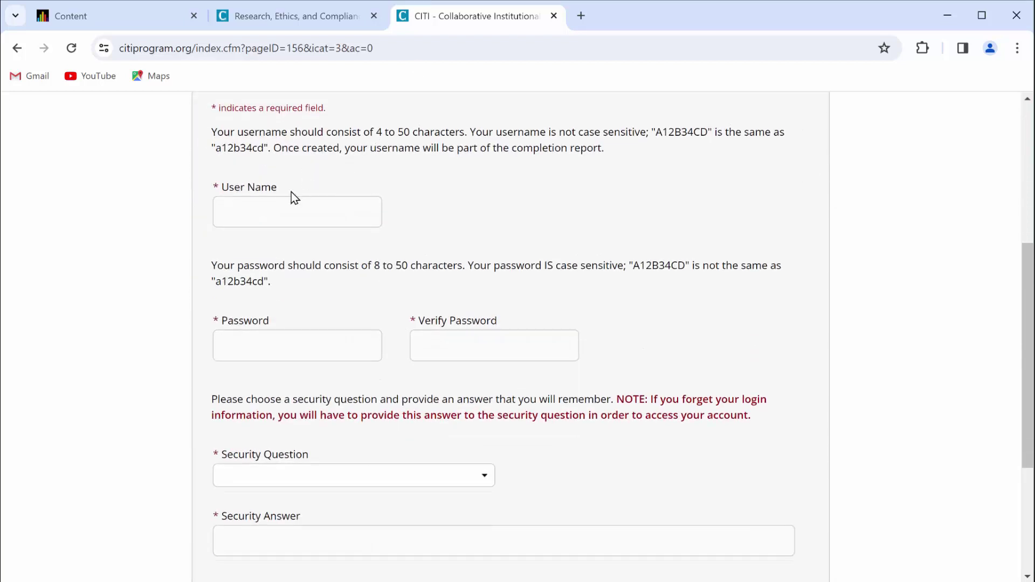
pyautogui.click(266, 210)
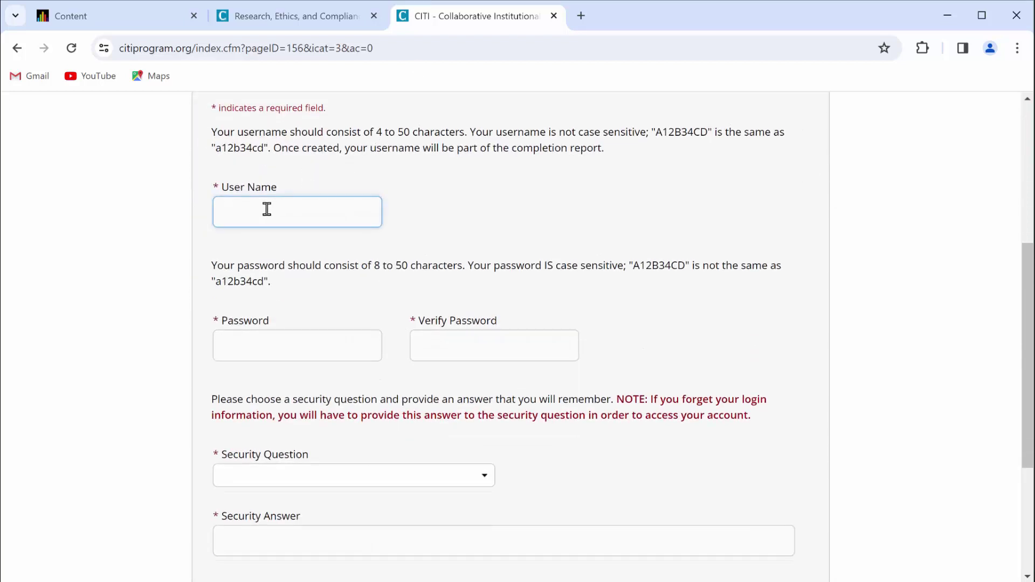
pyautogui.press('Tab')
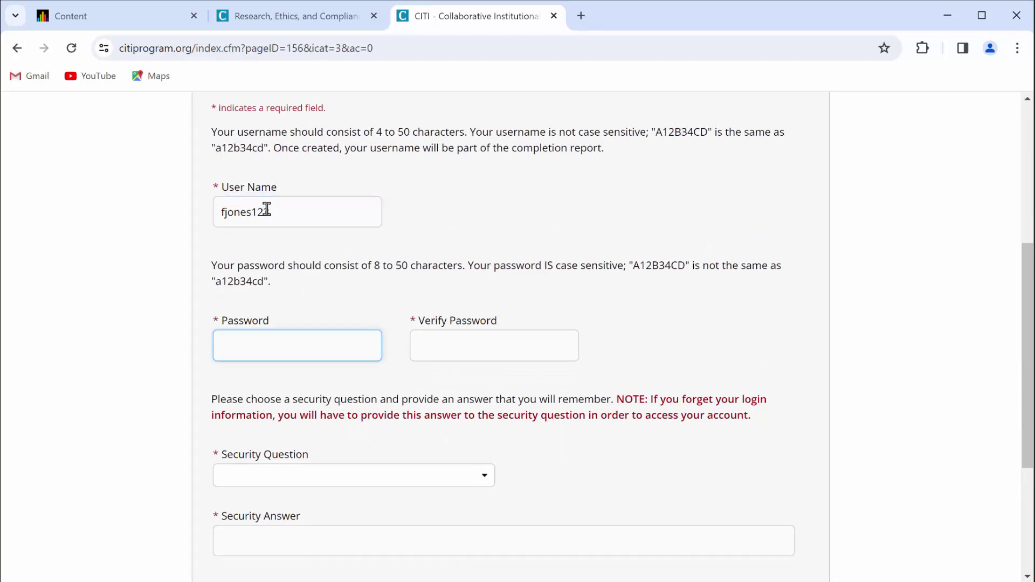
pyautogui.write('••••••••')
pyautogui.press('Tab')
pyautogui.write('••••••••')
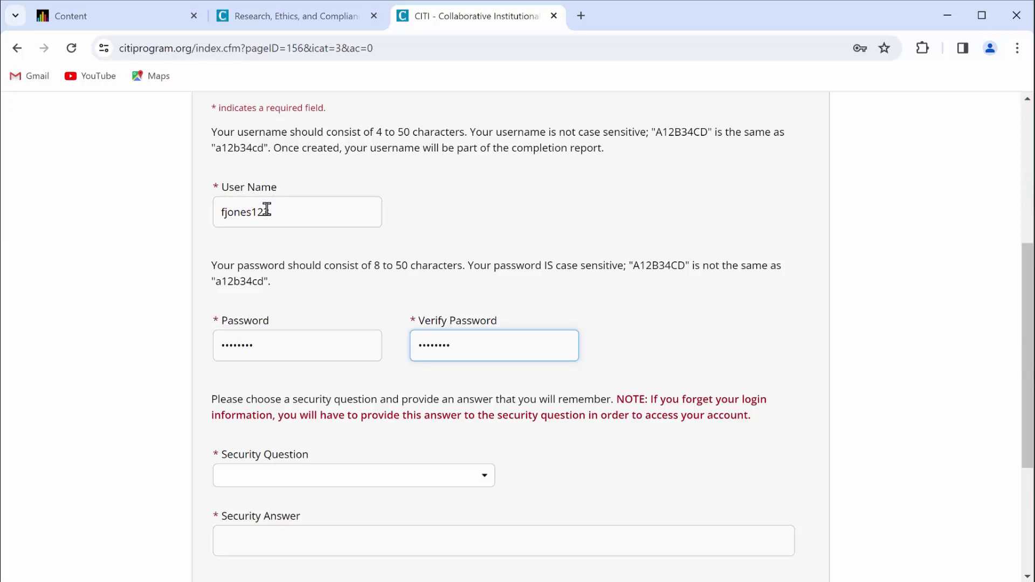
# - Choose the 'What's your pet's name?' security question, enter its answer, and continue to Step 4
pyautogui.scroll(-3, 266, 208)
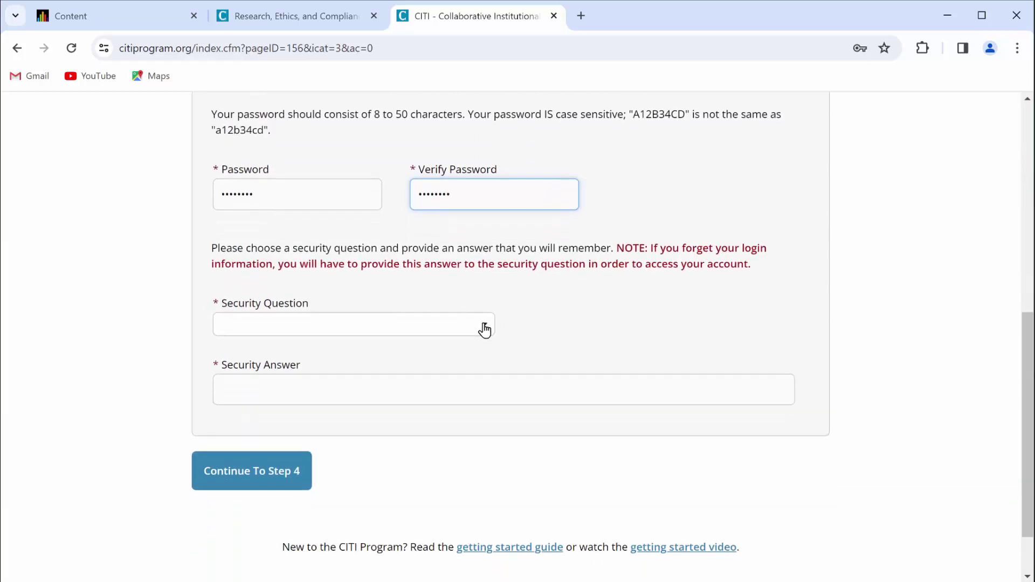
pyautogui.click(480, 326)
pyautogui.click(374, 356)
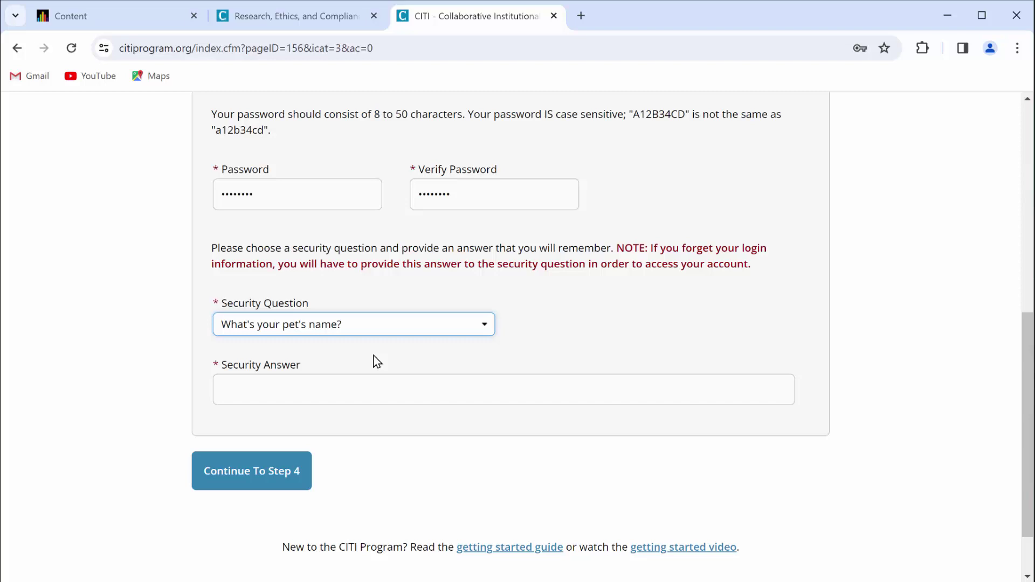
pyautogui.click(348, 389)
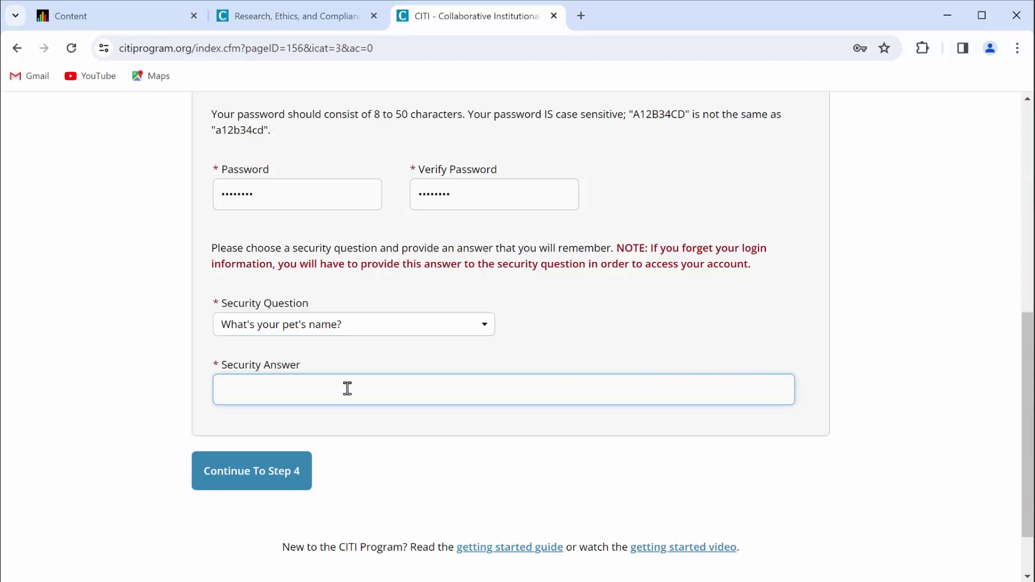
pyautogui.click(243, 478)
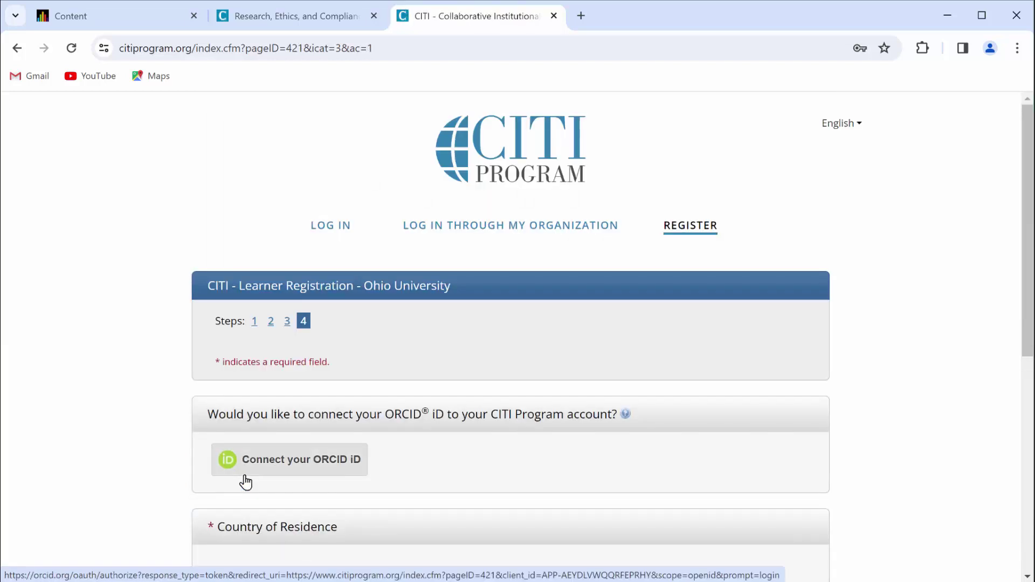
# - Set country of residence to United States and answer No to contact about other courses
pyautogui.scroll(-4, 246, 477)
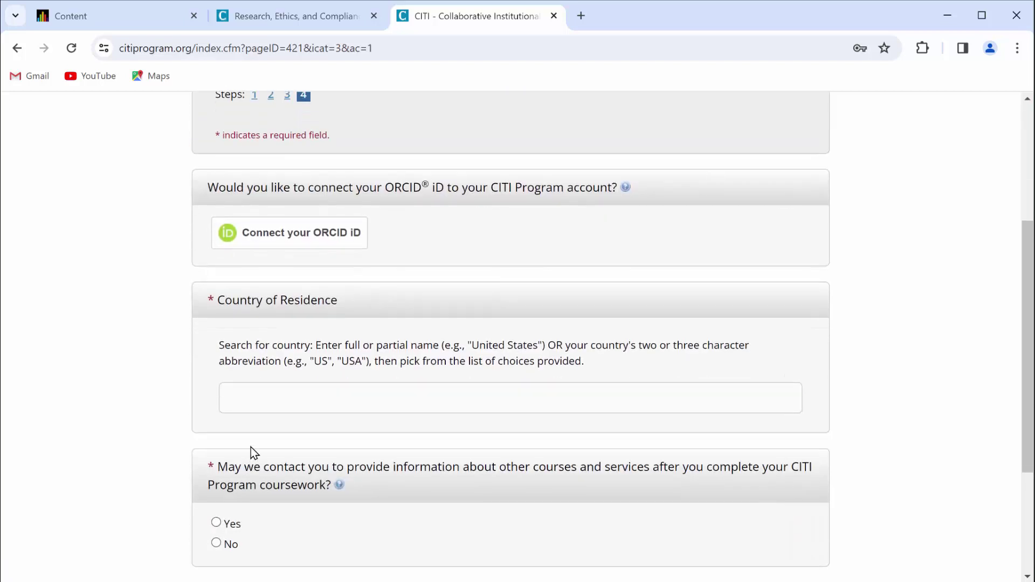
pyautogui.click(263, 399)
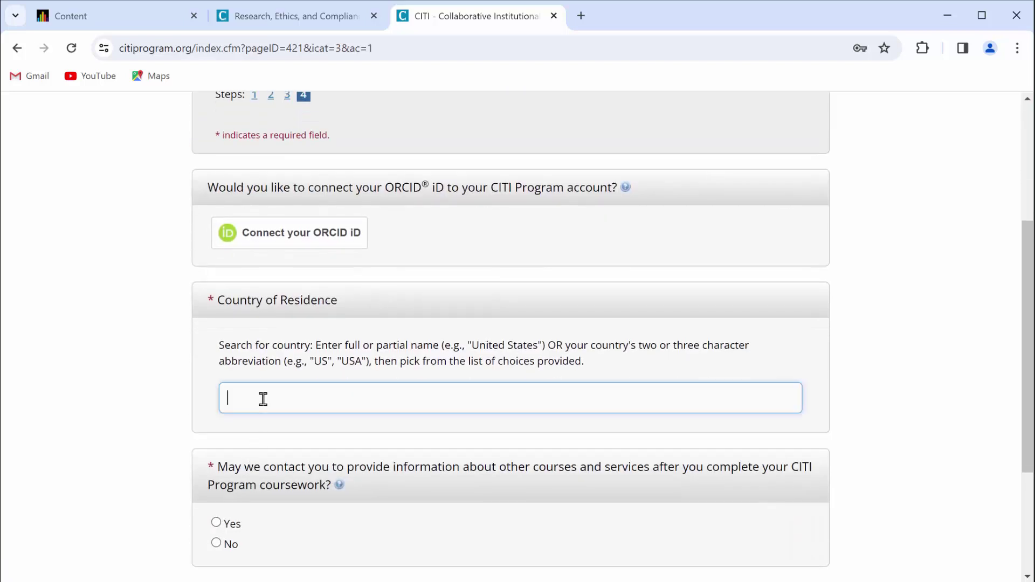
pyautogui.write('usa')
pyautogui.click(267, 424)
pyautogui.scroll(-3, 267, 431)
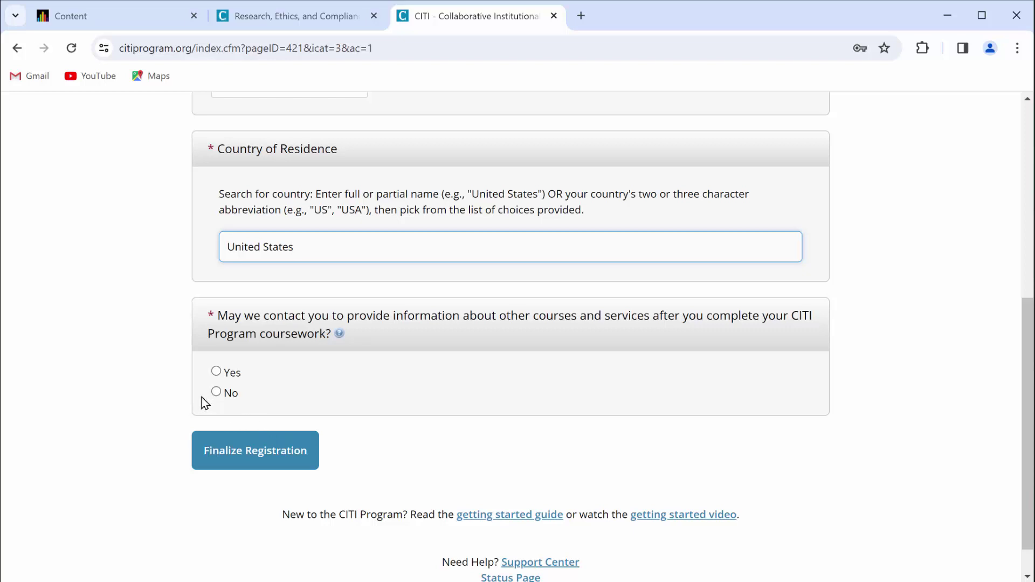
pyautogui.click(216, 393)
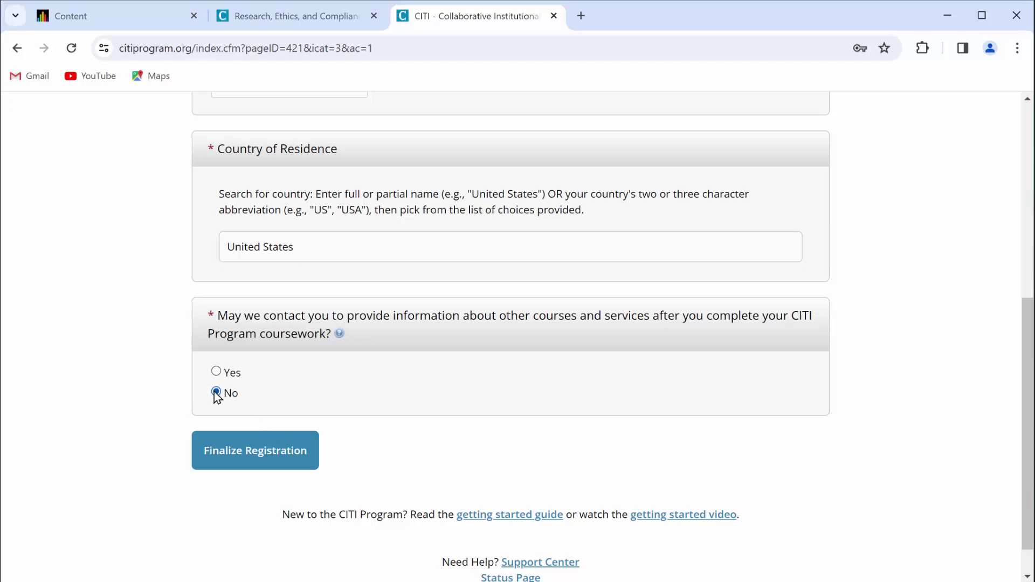
# - Finalize the registration and submit with No chosen for CE credits
pyautogui.click(231, 452)
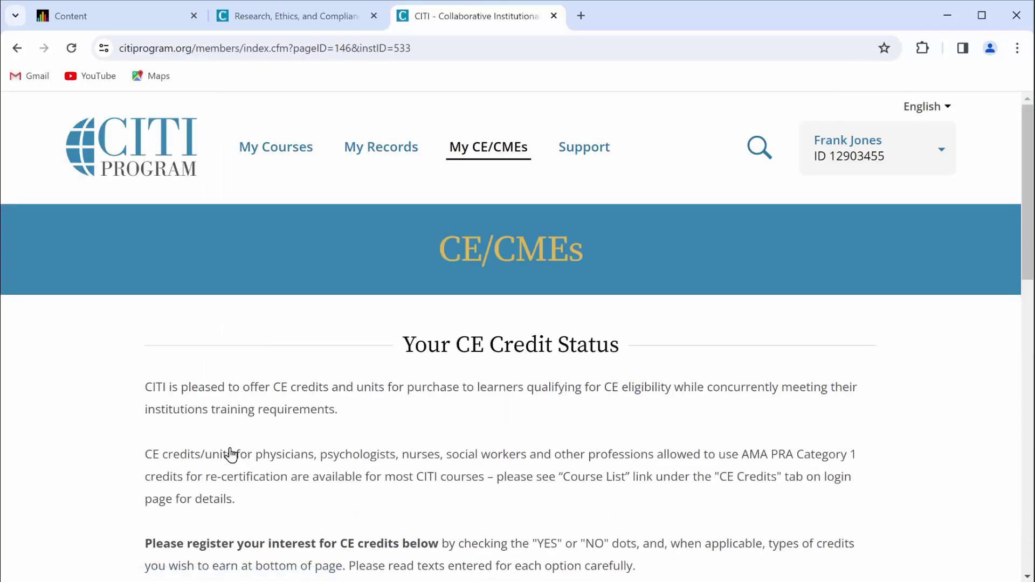
pyautogui.scroll(-7, 231, 453)
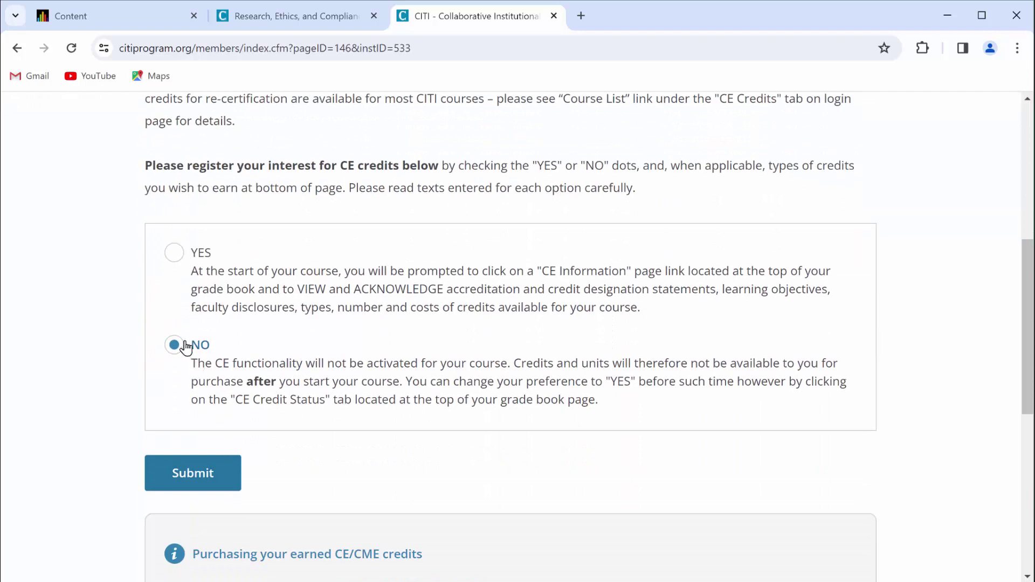
pyautogui.click(207, 470)
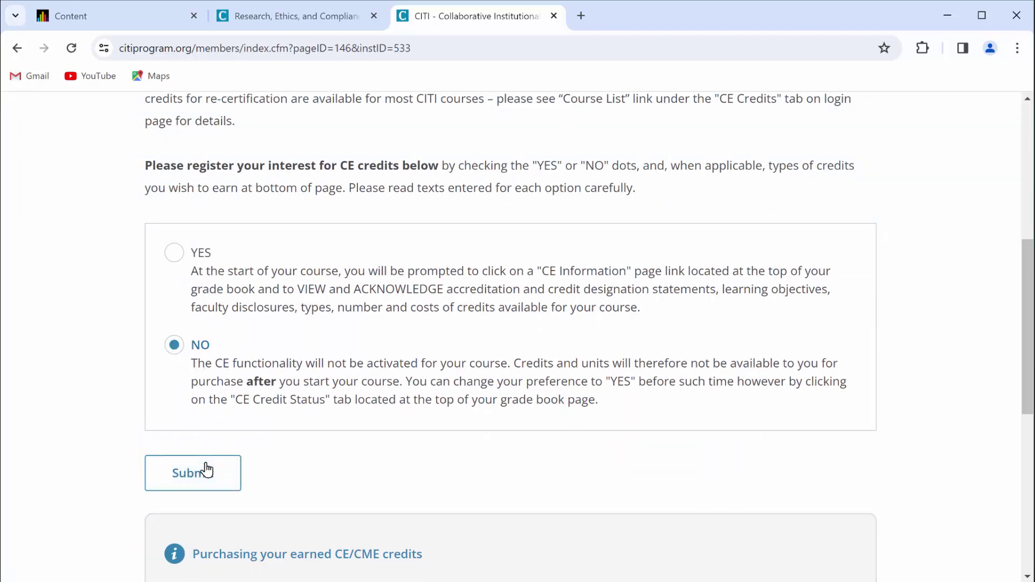
# - Choose English as the language preference and enter the institutional email address
pyautogui.scroll(-4, 219, 389)
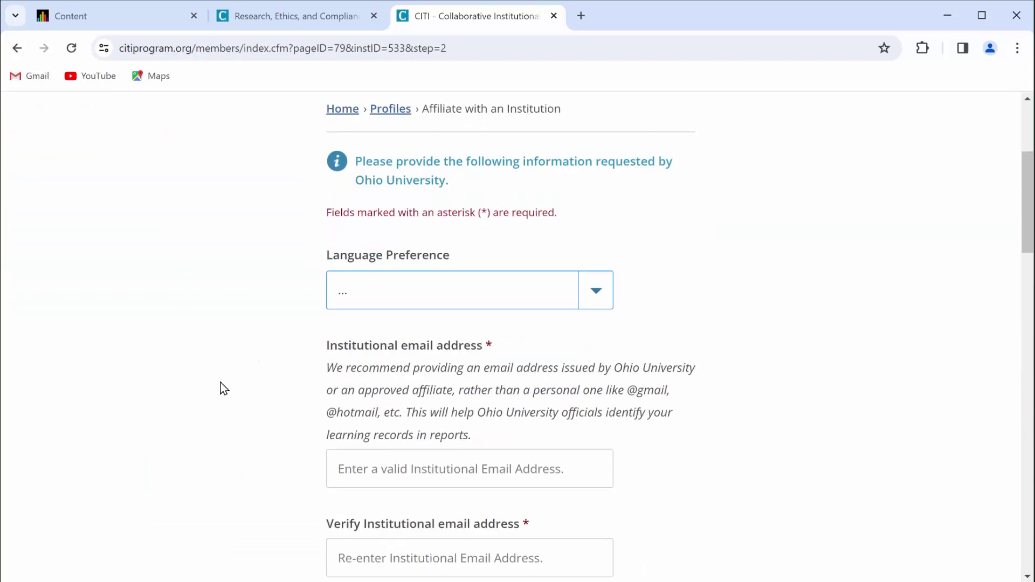
pyautogui.scroll(-1, 232, 372)
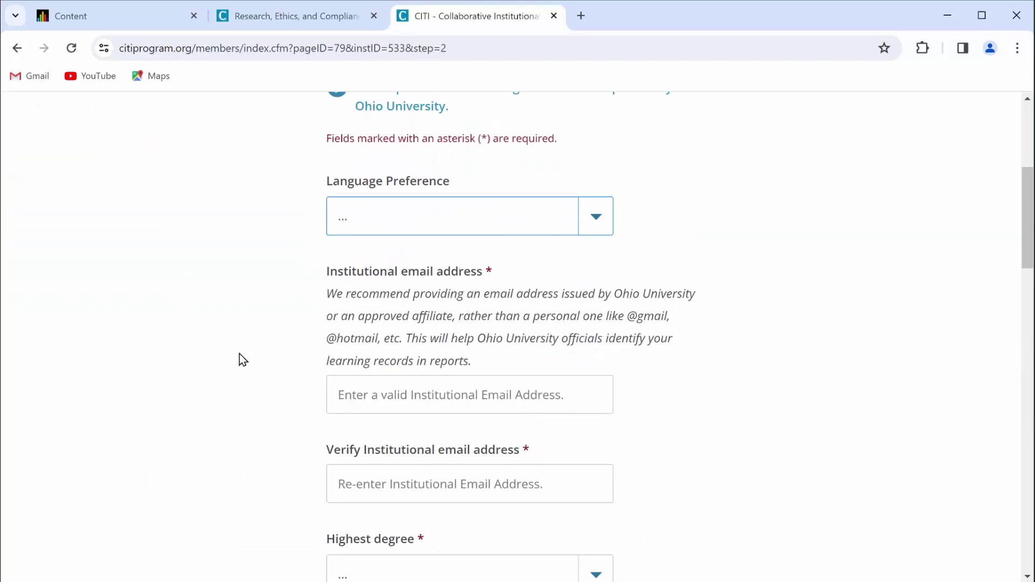
pyautogui.click(407, 226)
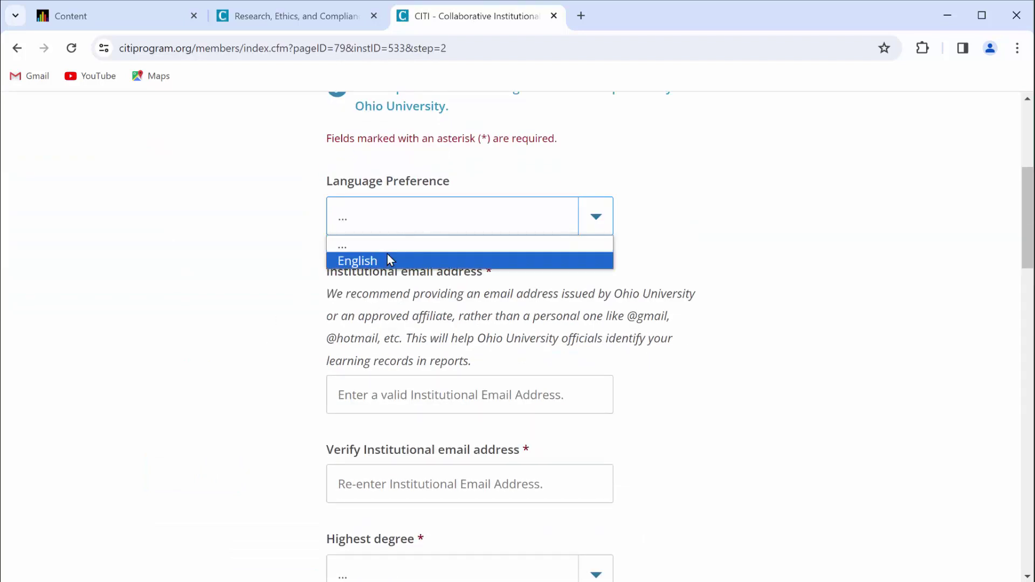
pyautogui.click(384, 262)
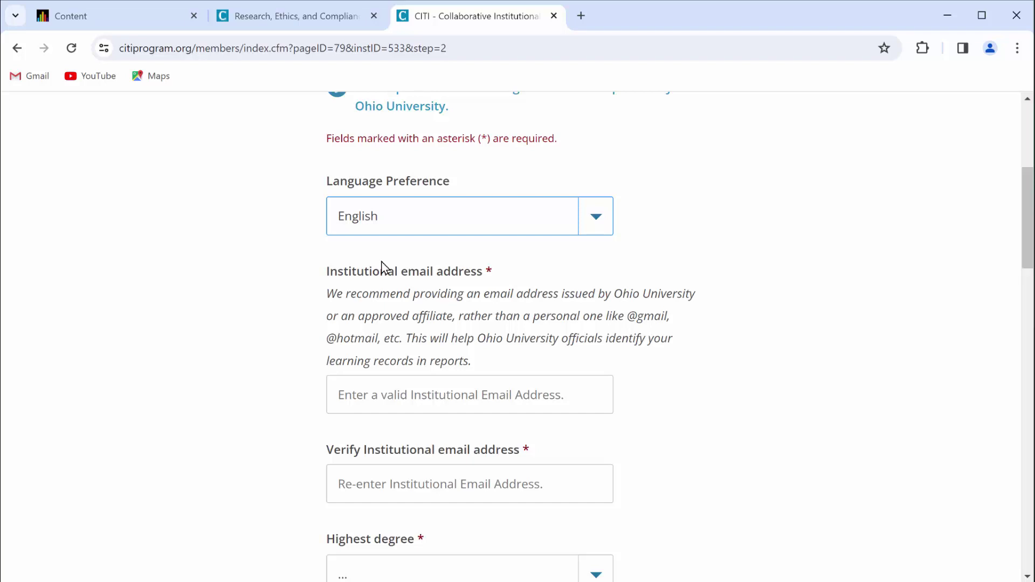
pyautogui.click(368, 388)
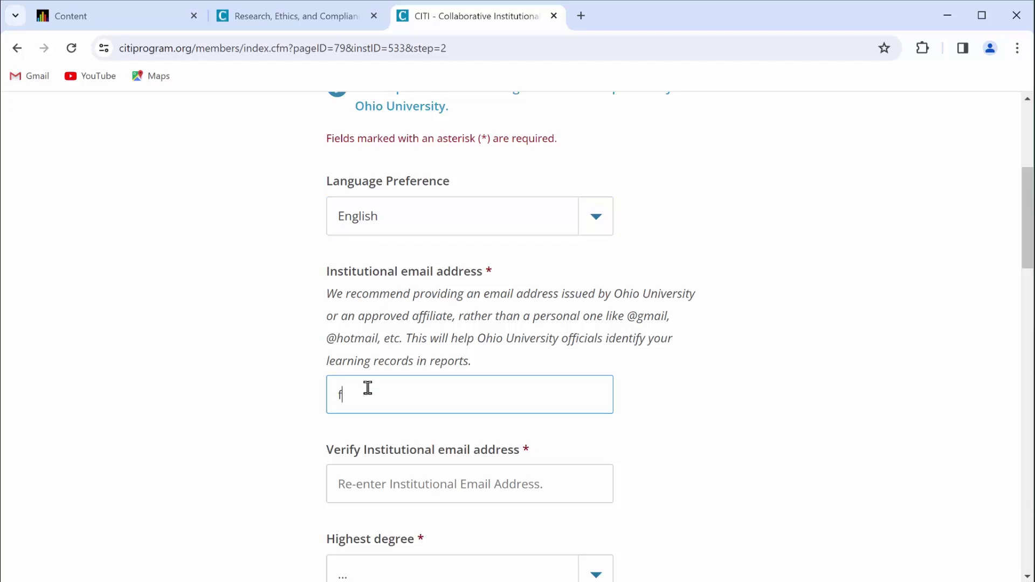
pyautogui.press('Tab')
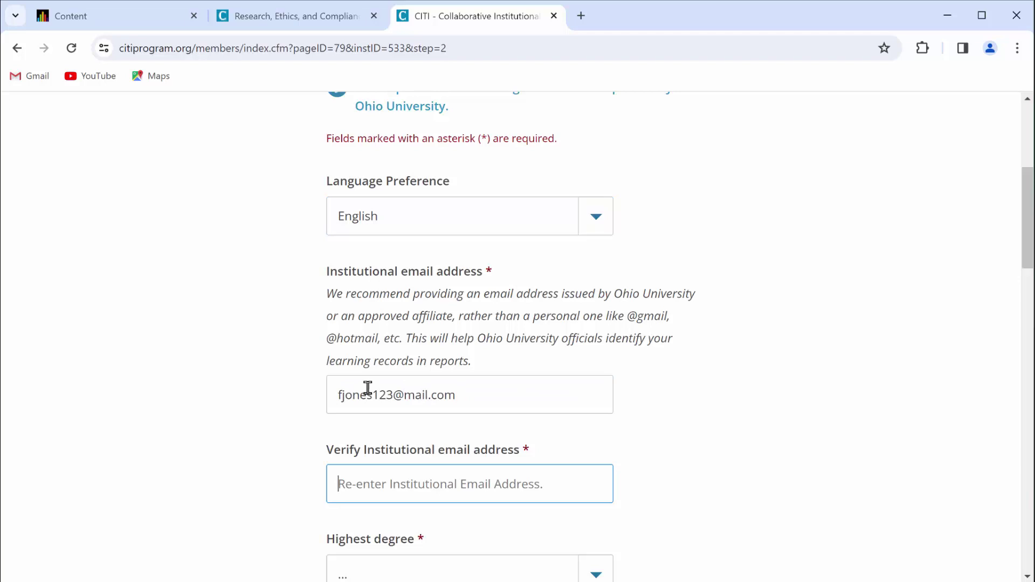
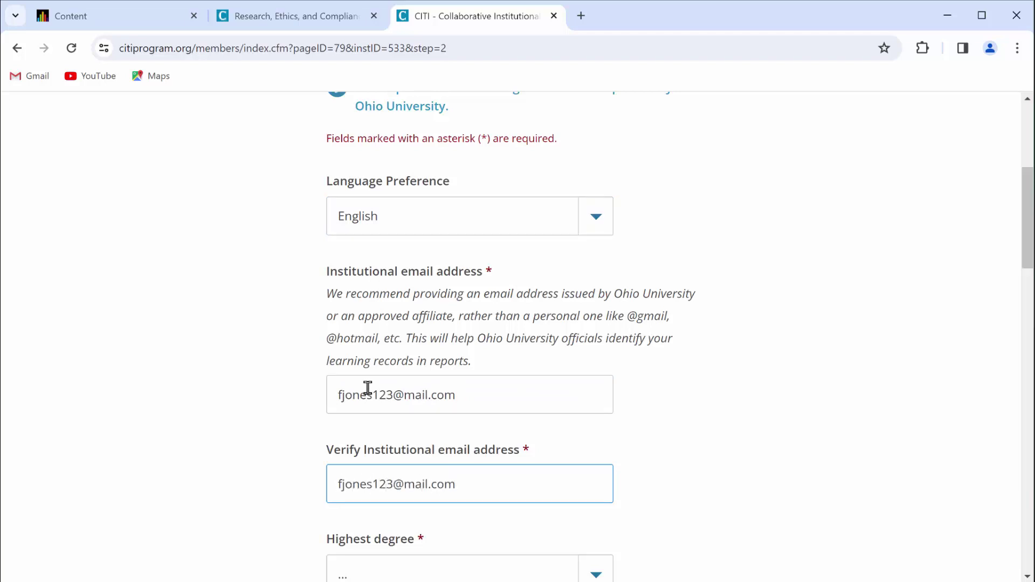
# - Set highest degree to High school, department to psychology, and role to Student Researcher - Undergraduate
pyautogui.scroll(-5, 296, 321)
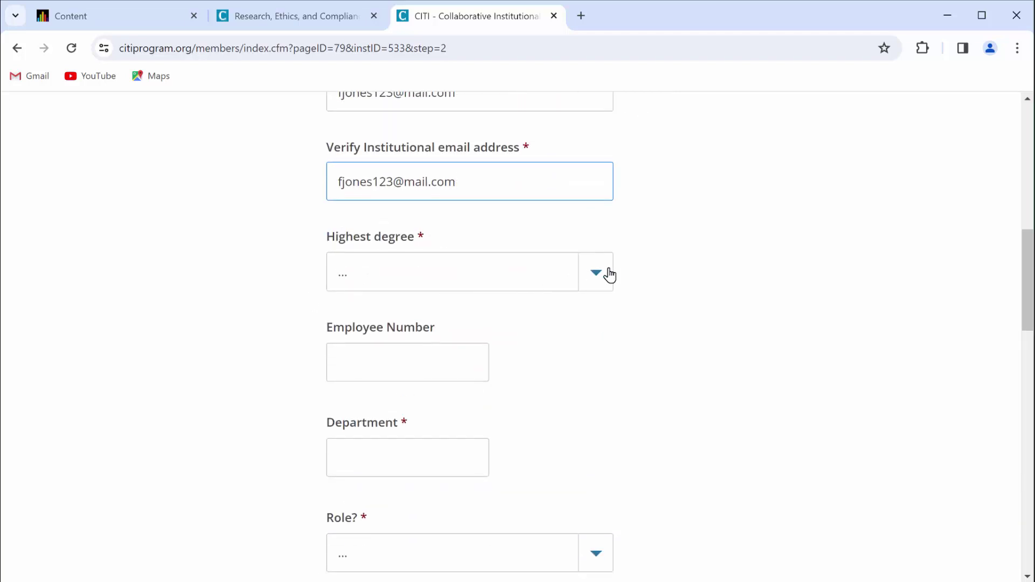
pyautogui.click(601, 276)
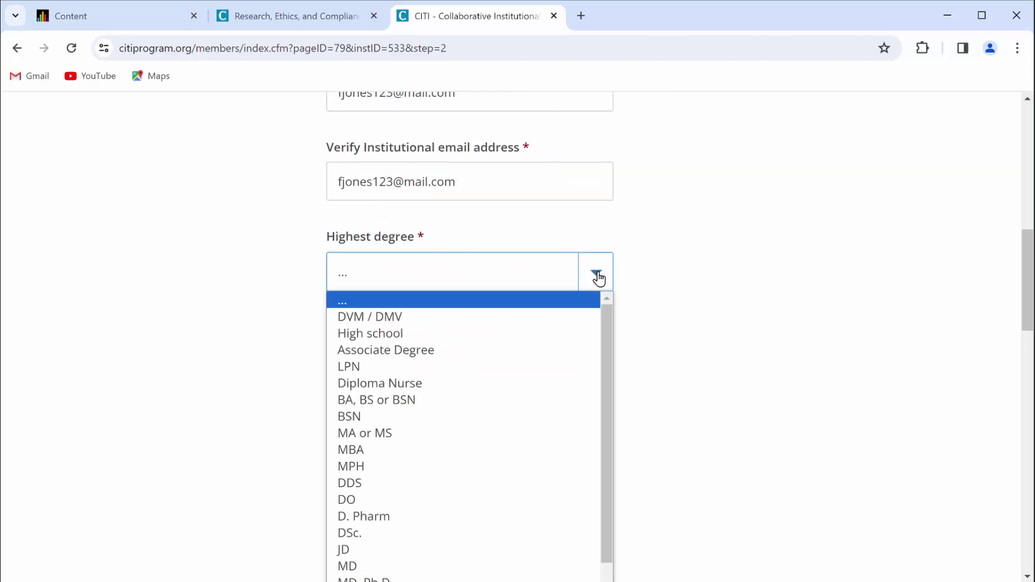
pyautogui.click(372, 334)
pyautogui.scroll(-3, 306, 286)
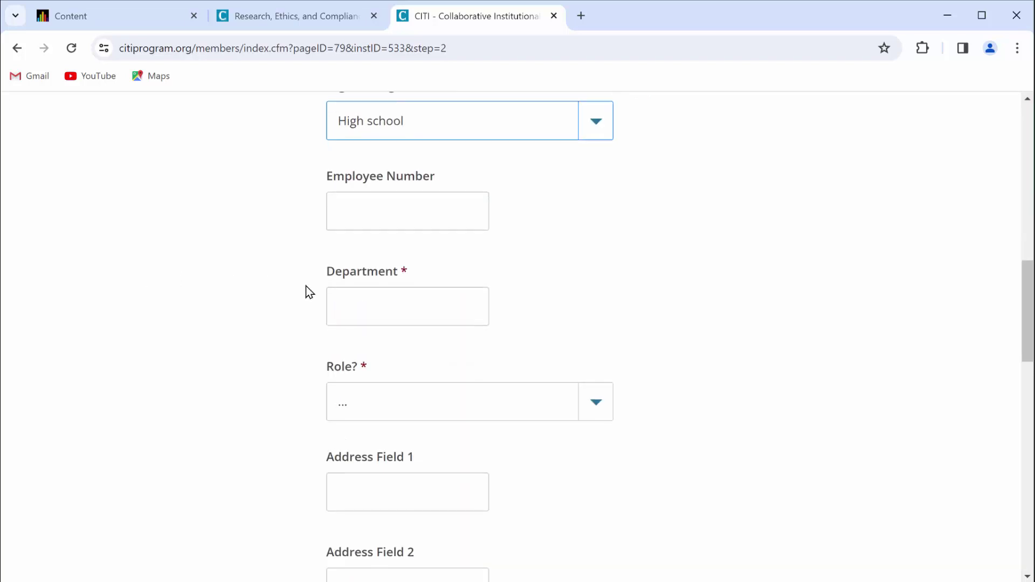
pyautogui.click(364, 304)
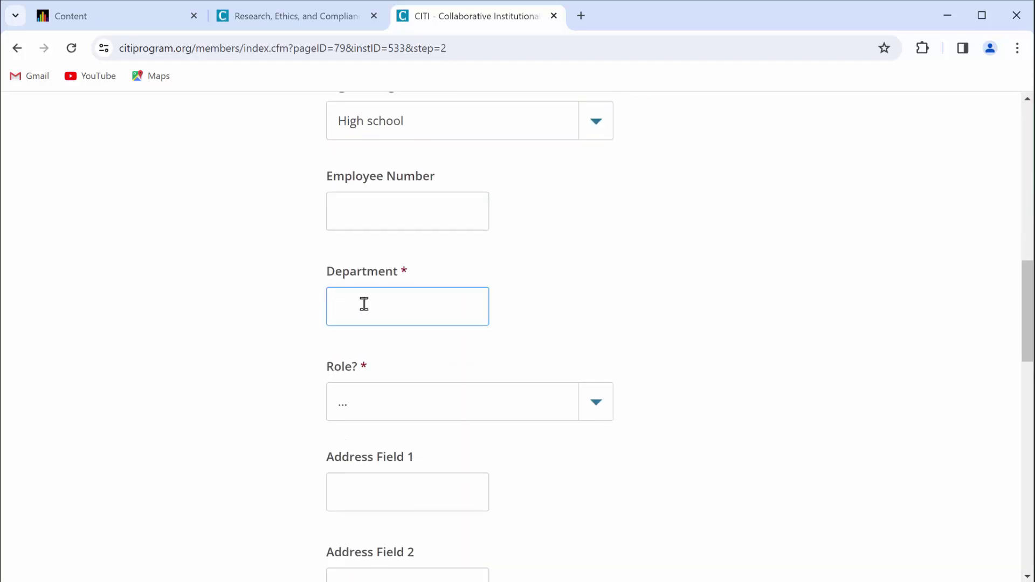
pyautogui.write('psychology')
pyautogui.click(432, 411)
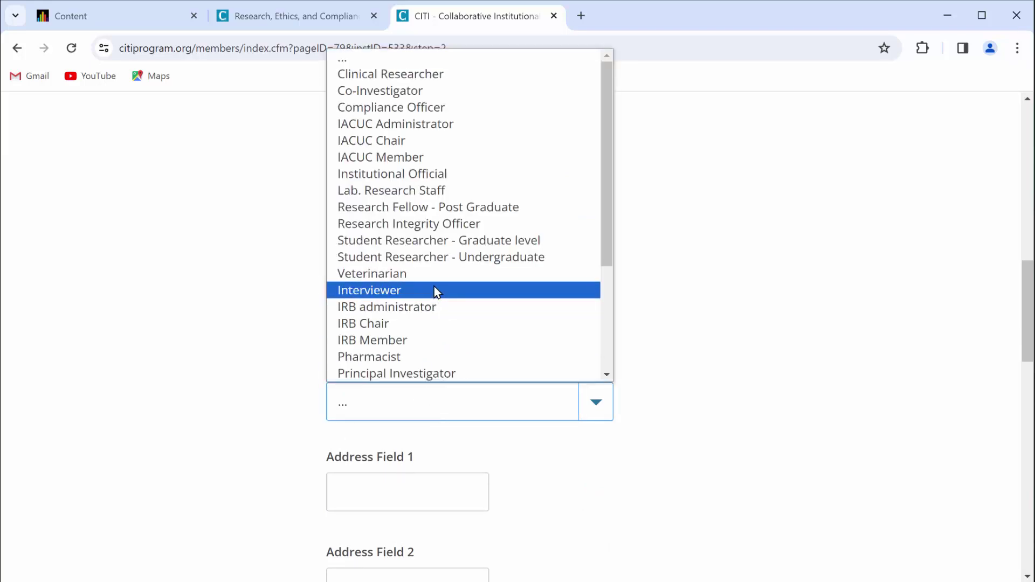
pyautogui.click(430, 258)
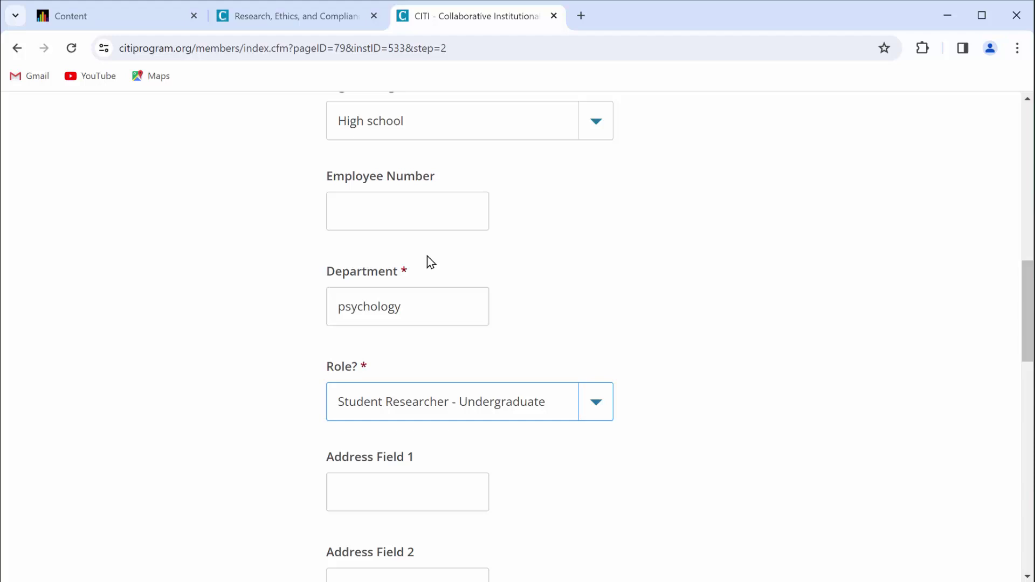
# - Fill in the office phone number and submit the profile form
pyautogui.scroll(-14, 146, 291)
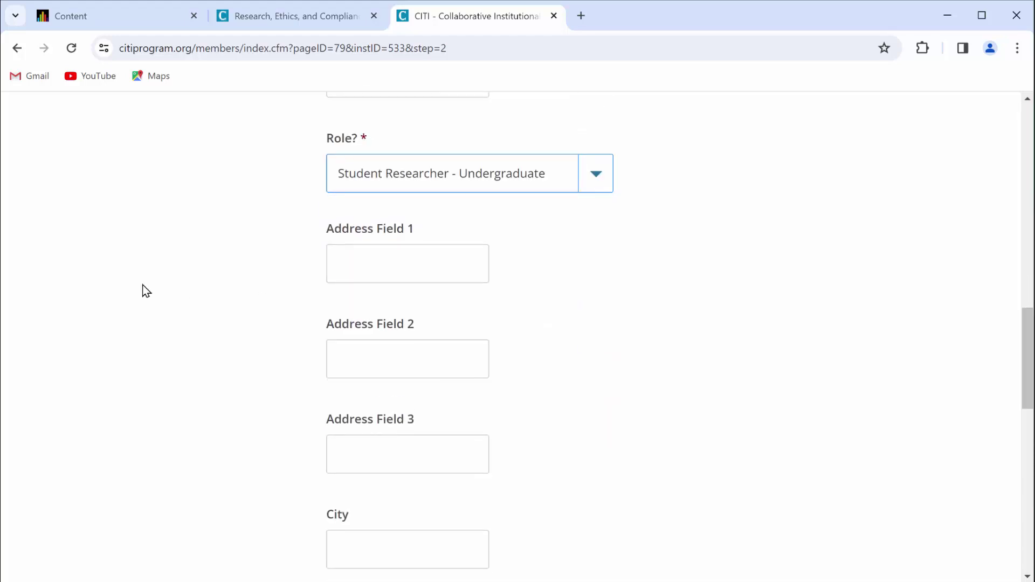
pyautogui.click(339, 397)
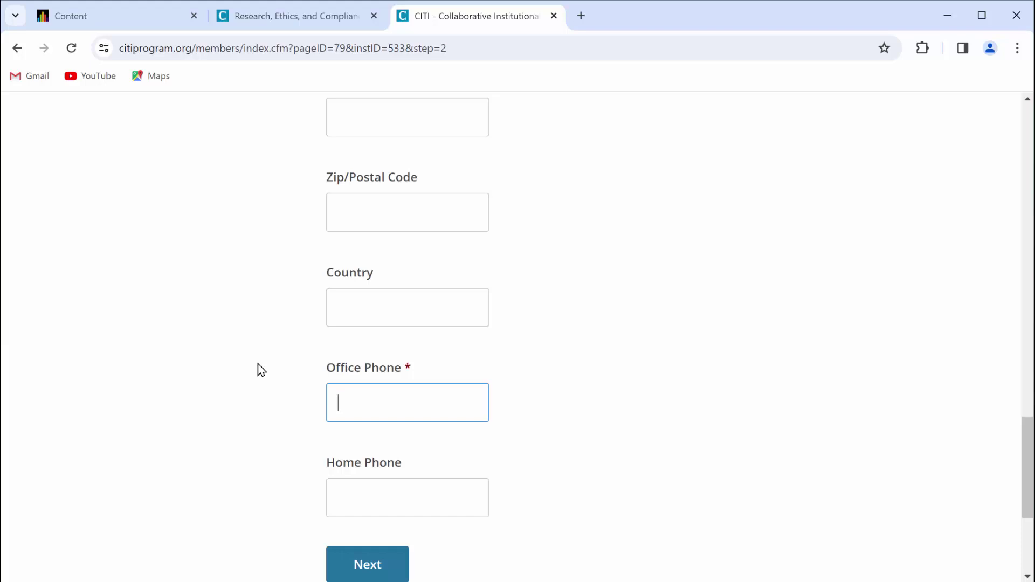
pyautogui.scroll(-3, 258, 364)
pyautogui.click(383, 412)
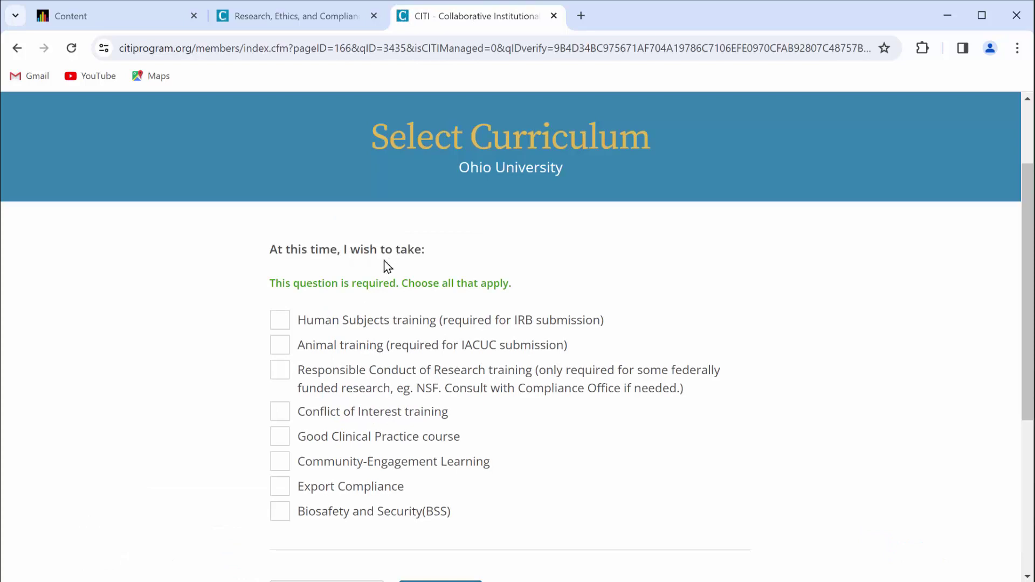
# - Select Human Subjects training with the Group 2 Social and Behavioral Investigators course and enroll
pyautogui.click(286, 324)
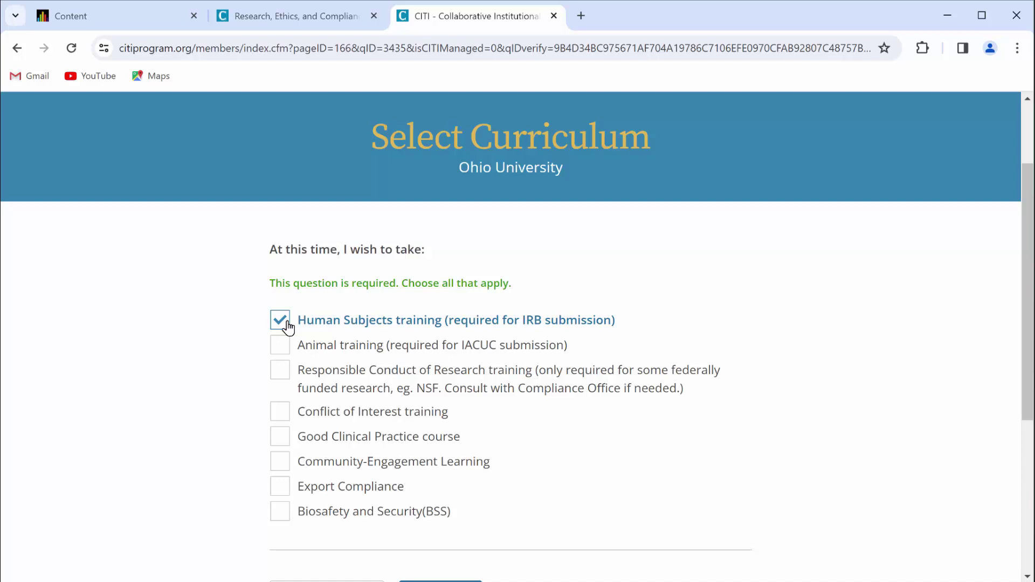
pyautogui.scroll(-1, 287, 325)
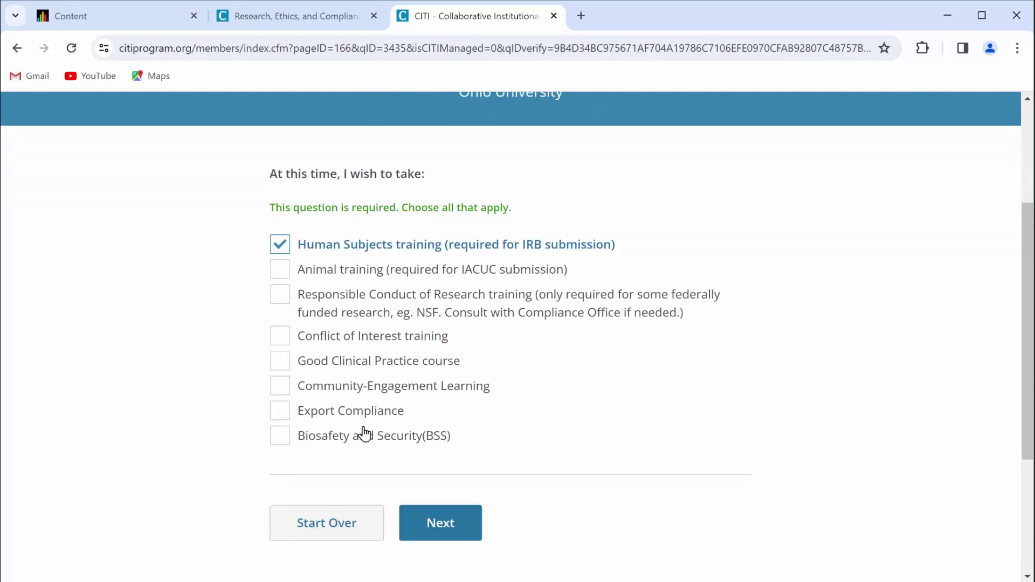
pyautogui.click(416, 522)
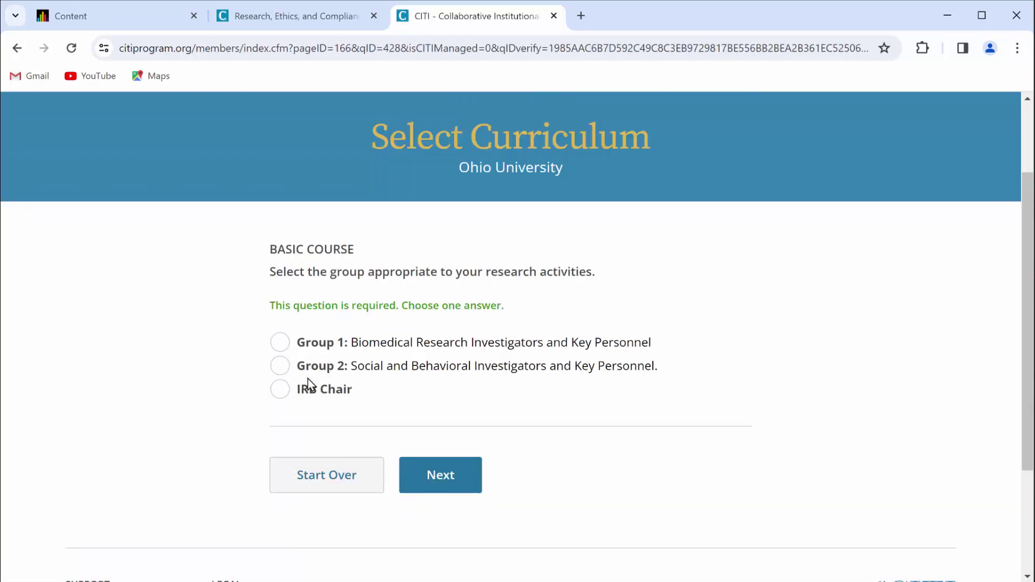
pyautogui.click(280, 367)
pyautogui.click(452, 478)
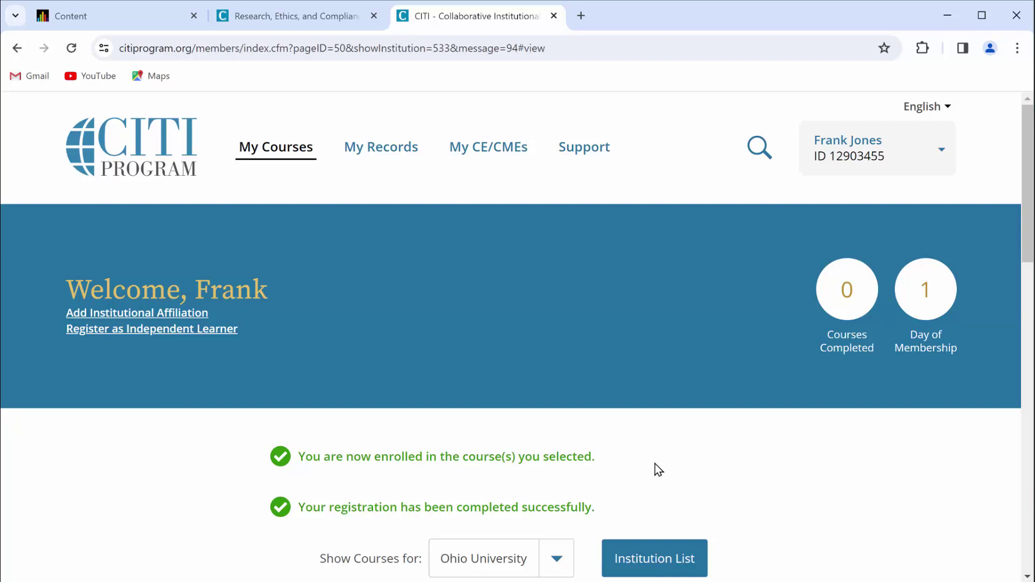
# - Start the Group 2 course and submit agreement to the Assurance Statement
pyautogui.scroll(-8, 658, 470)
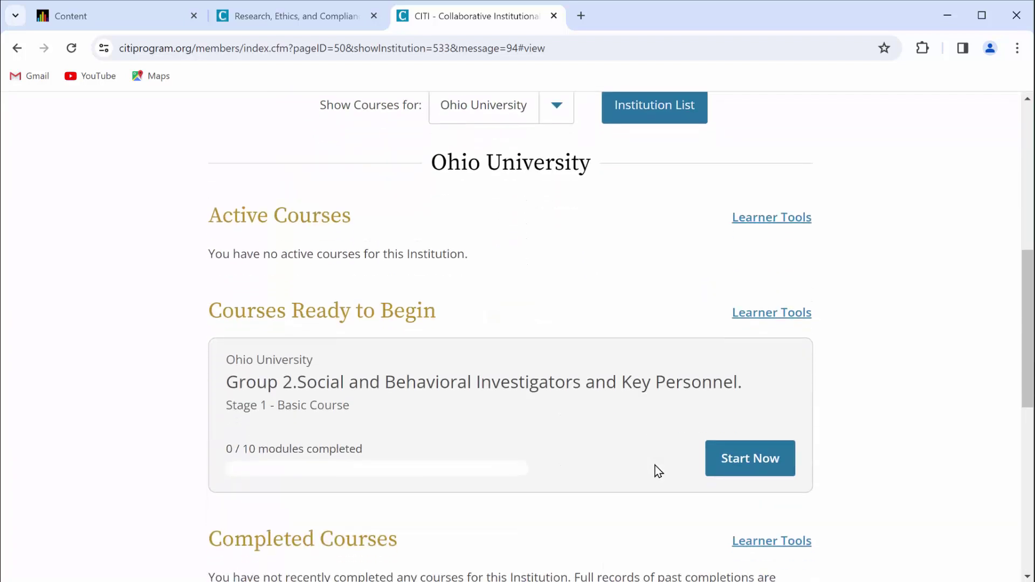
pyautogui.click(748, 463)
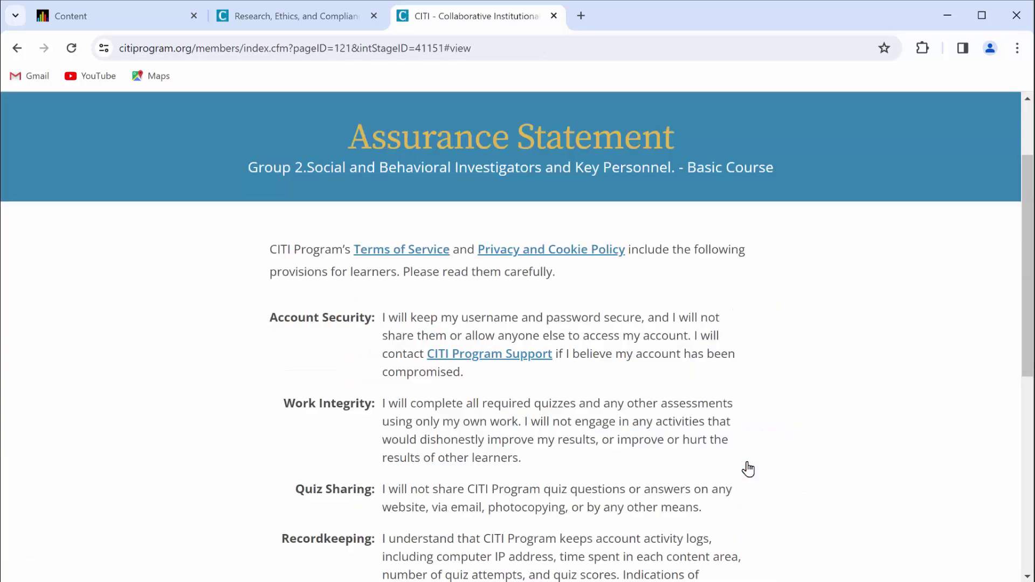
pyautogui.scroll(-2, 748, 469)
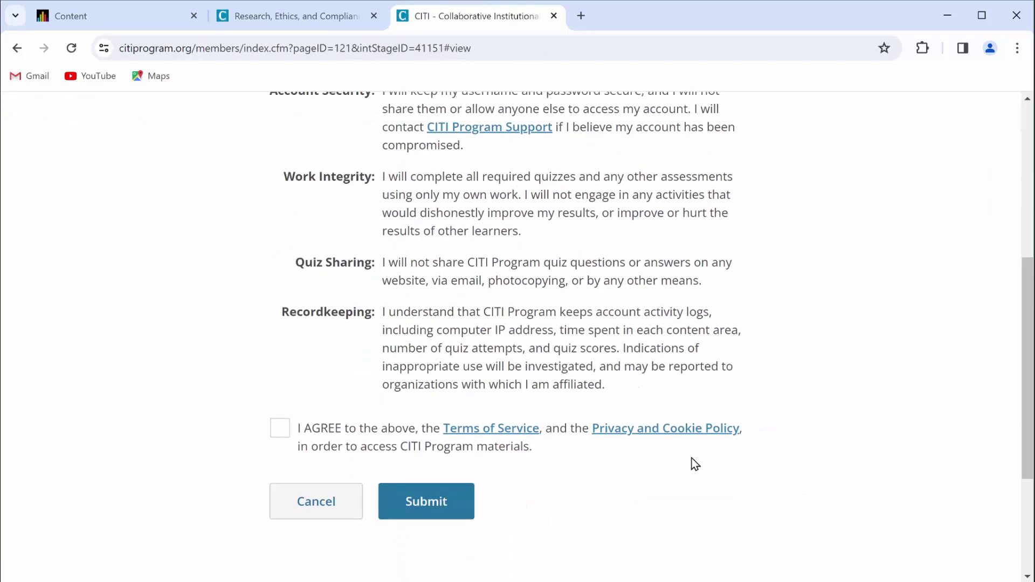
pyautogui.click(281, 431)
pyautogui.click(439, 500)
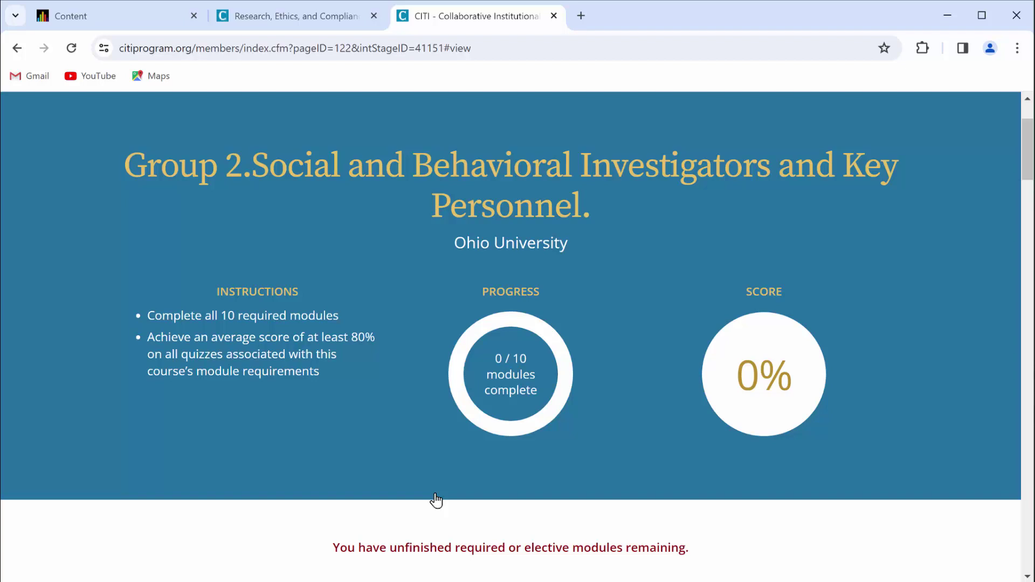
# - Scroll past Required Modules to the Supplemental Modules table listing Students in Research (ID 1321)
pyautogui.scroll(-7, 436, 501)
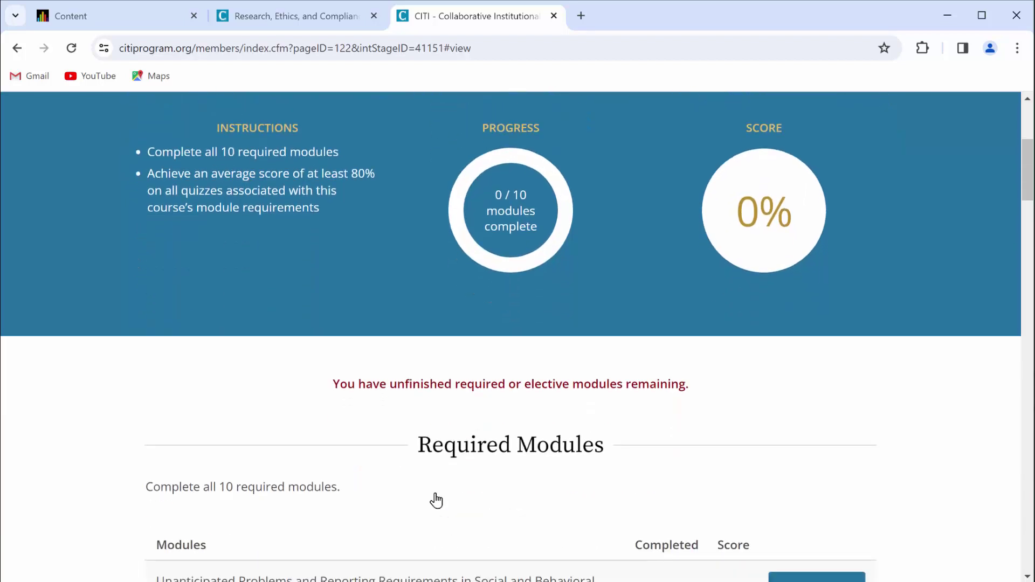
pyautogui.scroll(-4, 435, 500)
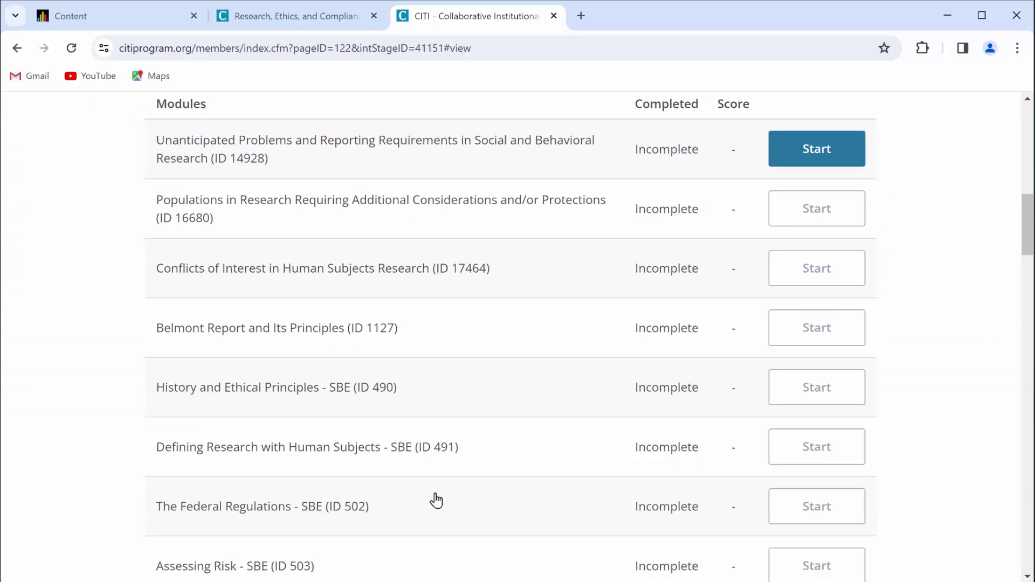
pyautogui.scroll(-7, 436, 501)
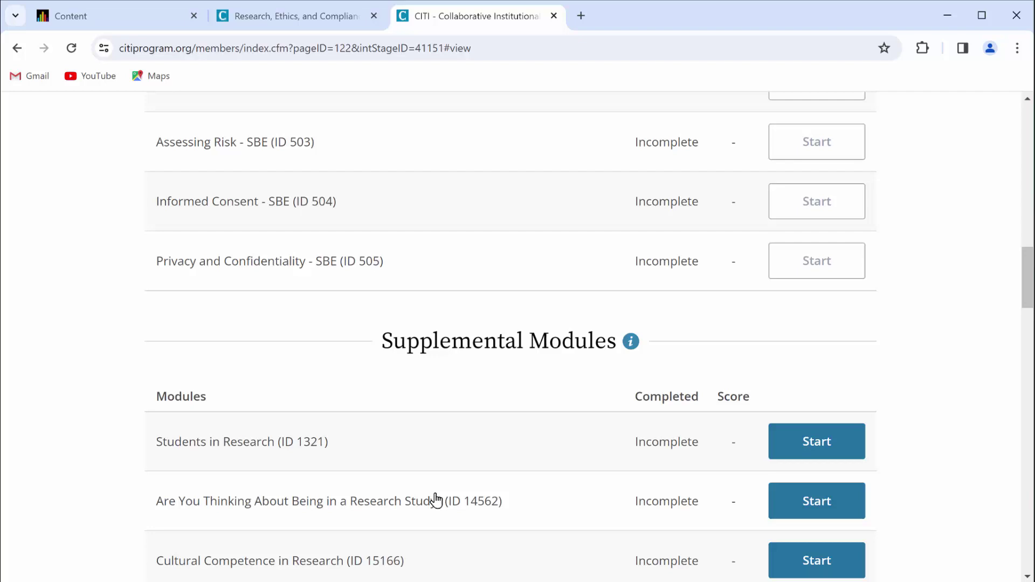
pyautogui.scroll(-1, 436, 501)
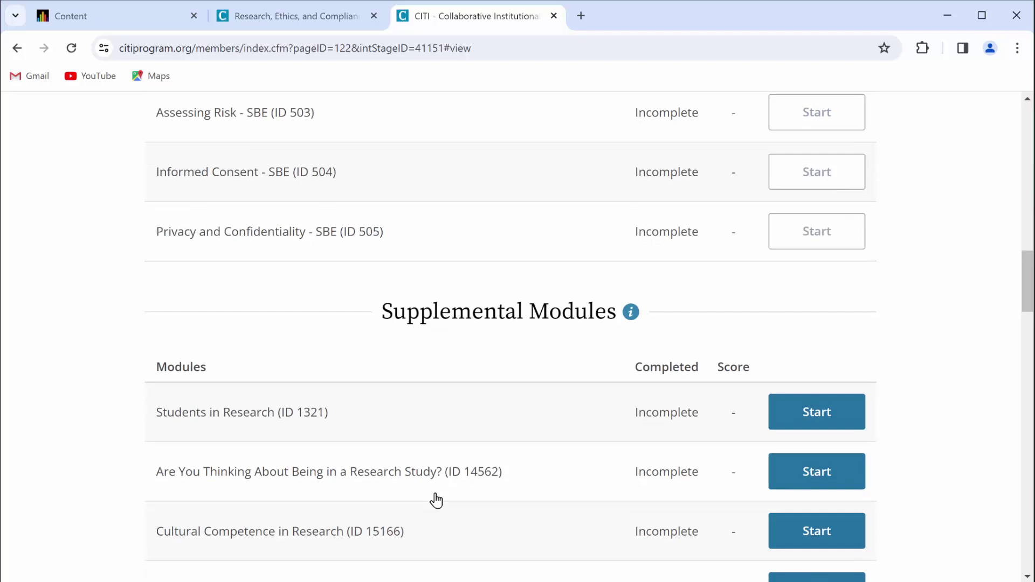
pyautogui.scroll(-2, 437, 500)
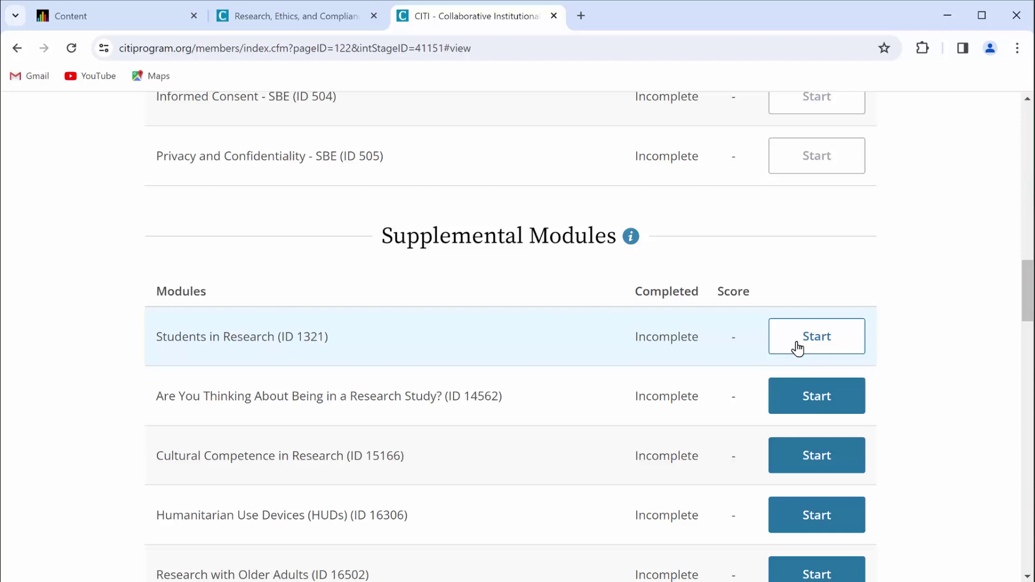
# - Start the Students in Research module and complete it with a 100% score
pyautogui.click(798, 348)
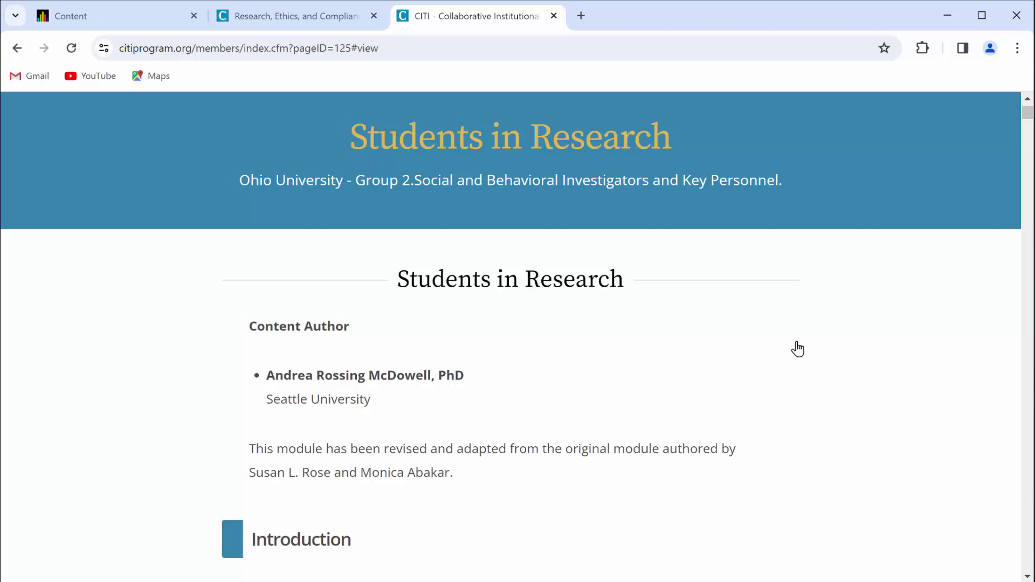
pyautogui.scroll(-13, 798, 349)
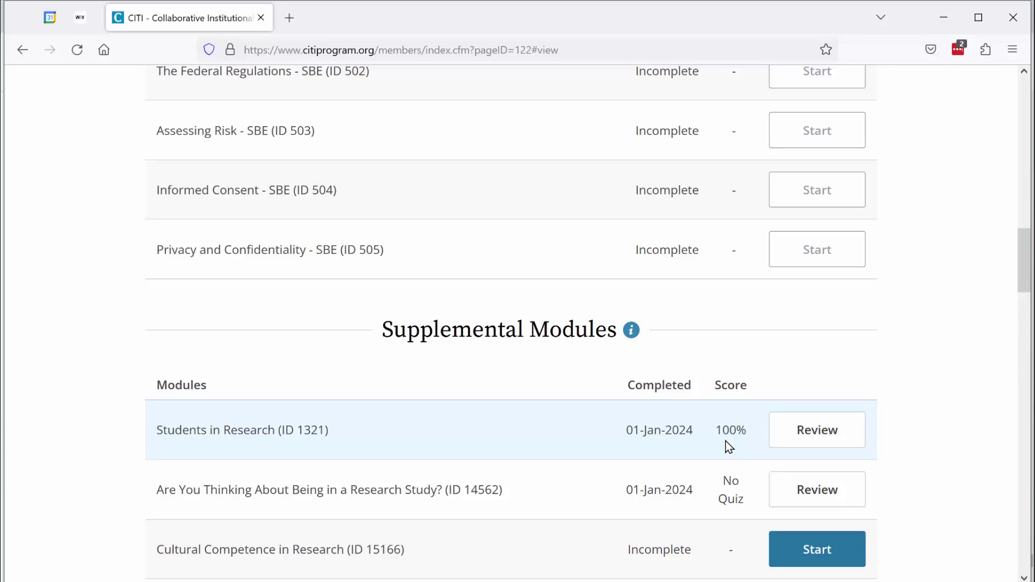
# - Search the Start menu for 'snip' to find Snip & Sketch
pyautogui.press('super')
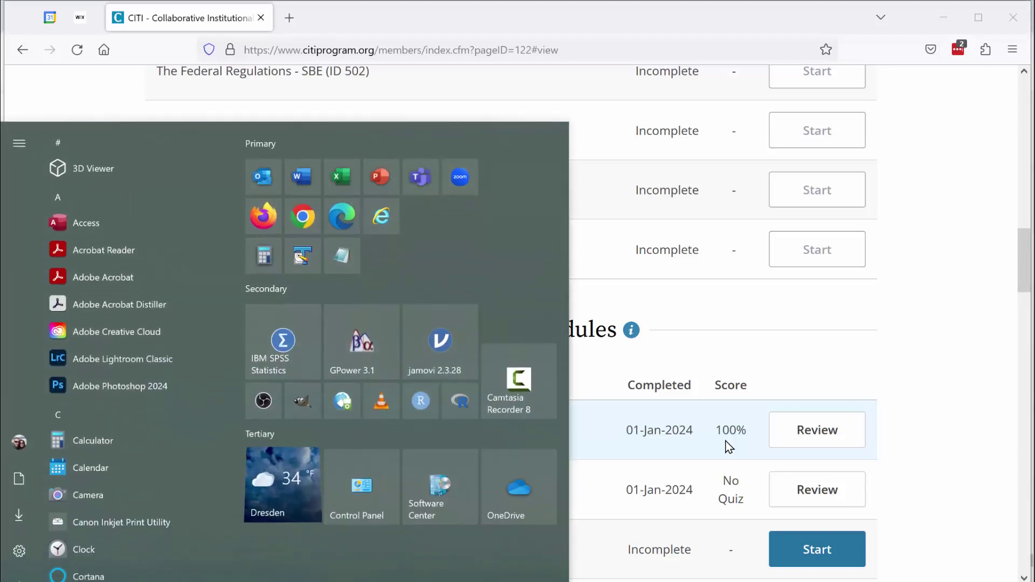
pyautogui.write('snip')
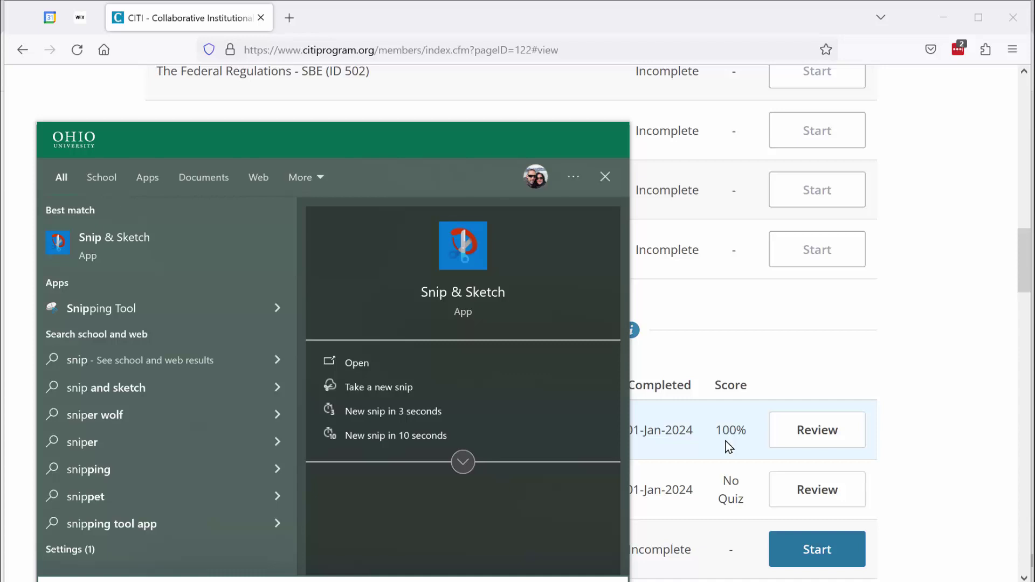
# - Close the Start menu and view the saved JPEG of the 100% Students in Research score
pyautogui.press('Escape')
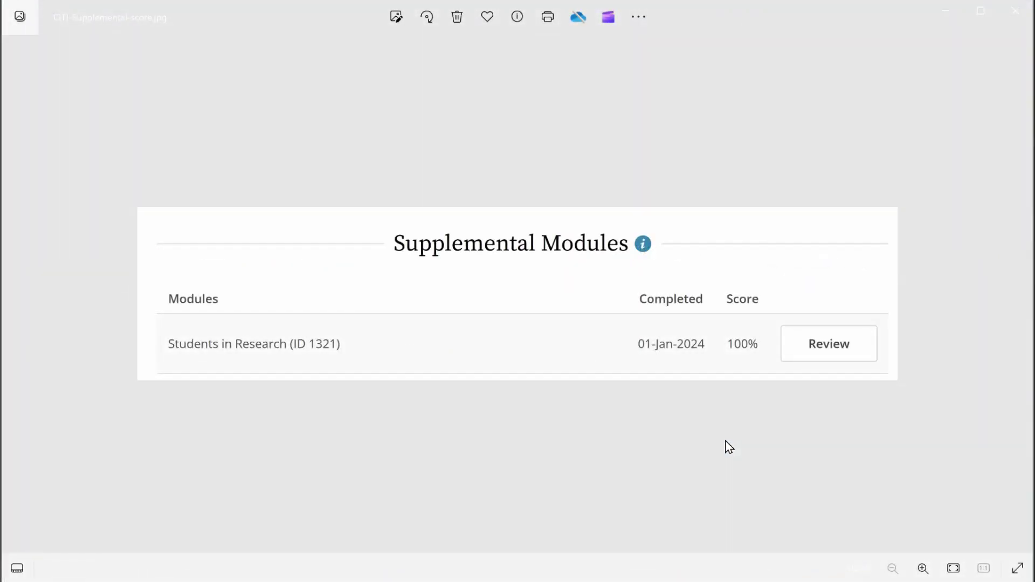